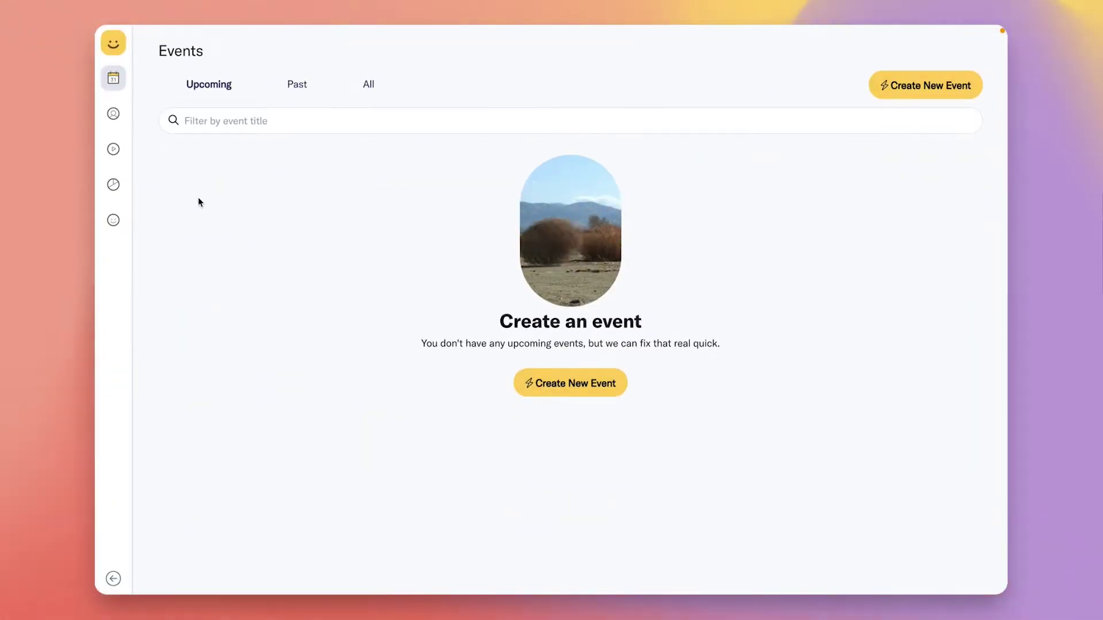
Step: Replace the workspace logo with the cool-cat.JPG image in the workspace settings
left_click(117, 50)
left_click(150, 83)
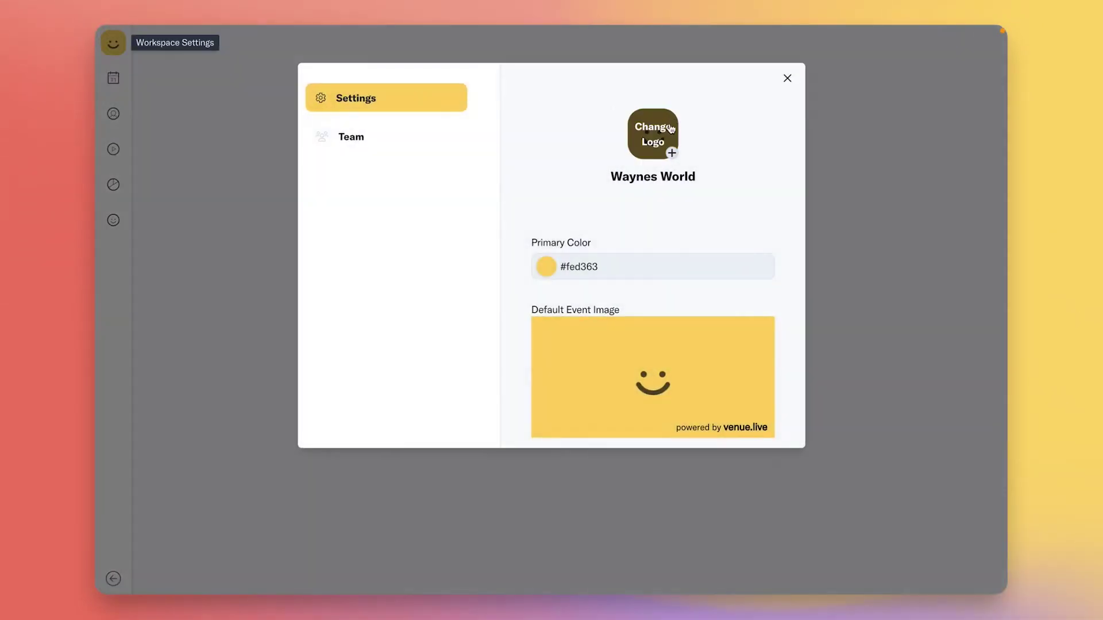
left_click(670, 128)
left_click(406, 219)
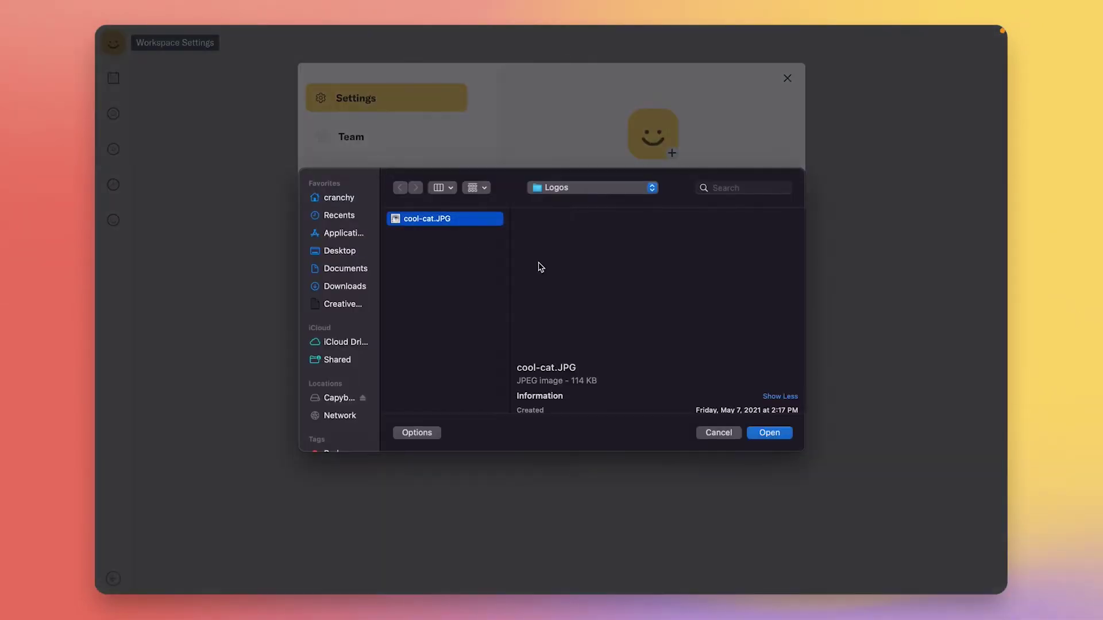
left_click(765, 435)
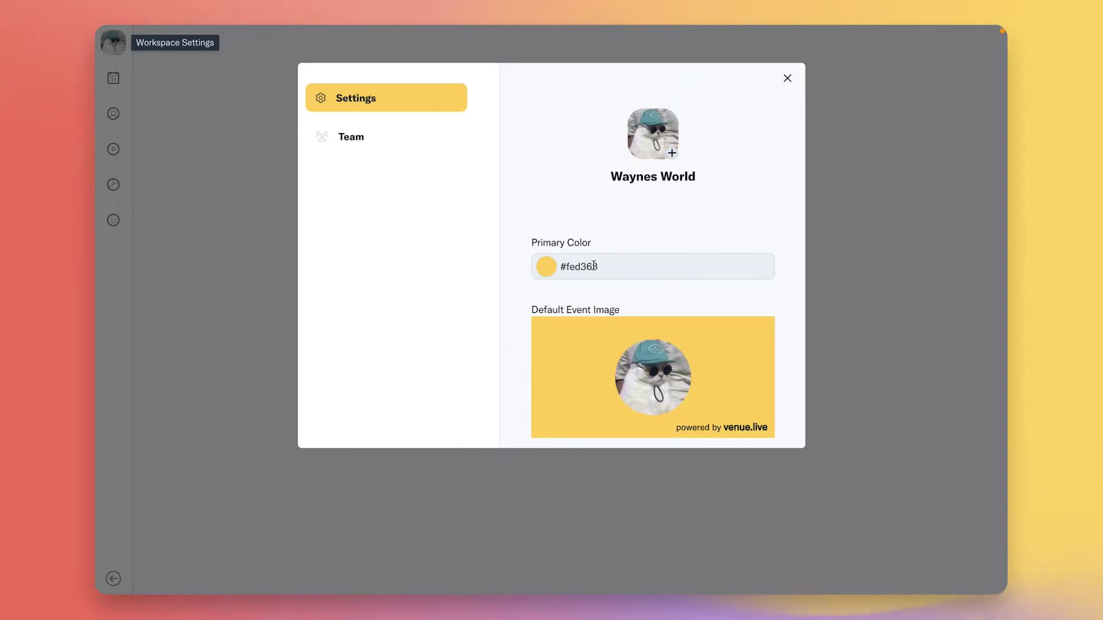
Step: Set the primary colour to #F1A089, then look over the Team and Reports pages
triple_click(594, 265)
key("super+v")
left_click(513, 207)
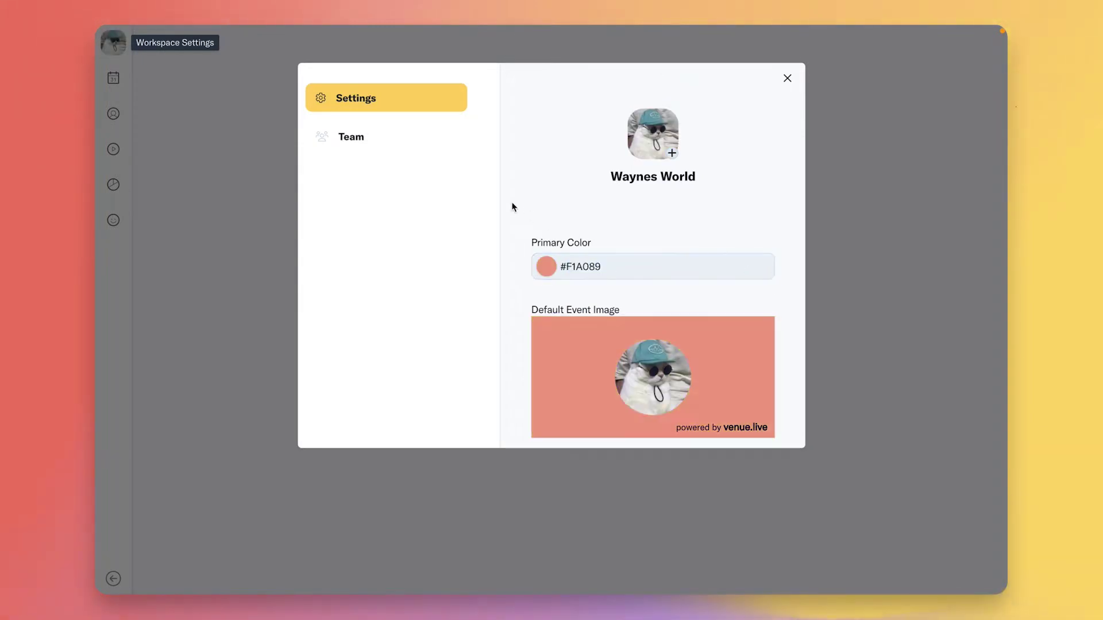
left_click(385, 145)
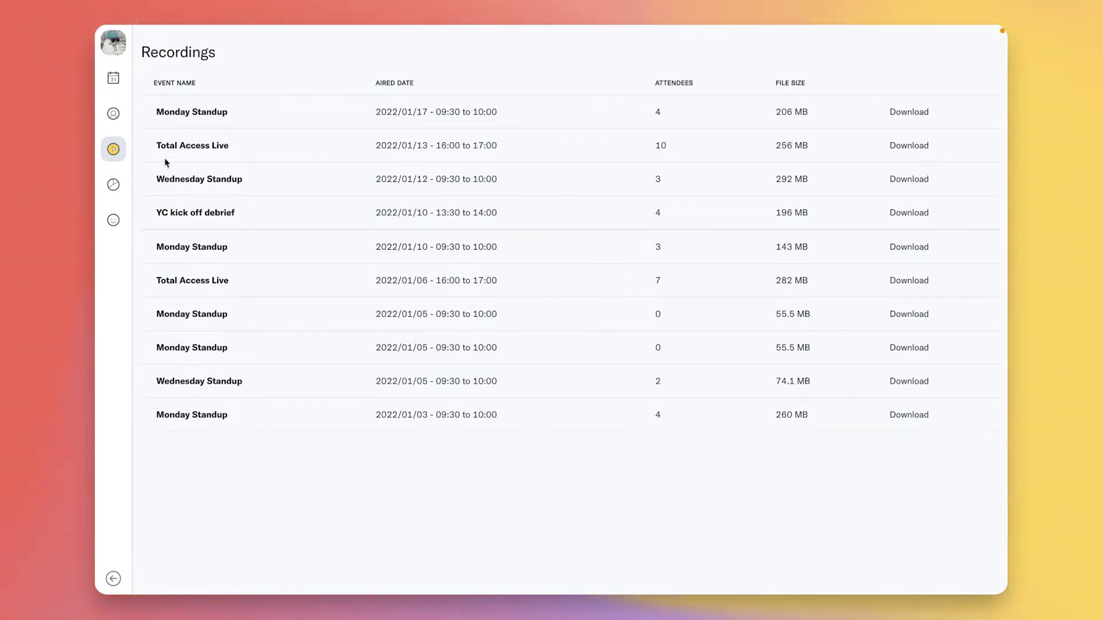
left_click(114, 185)
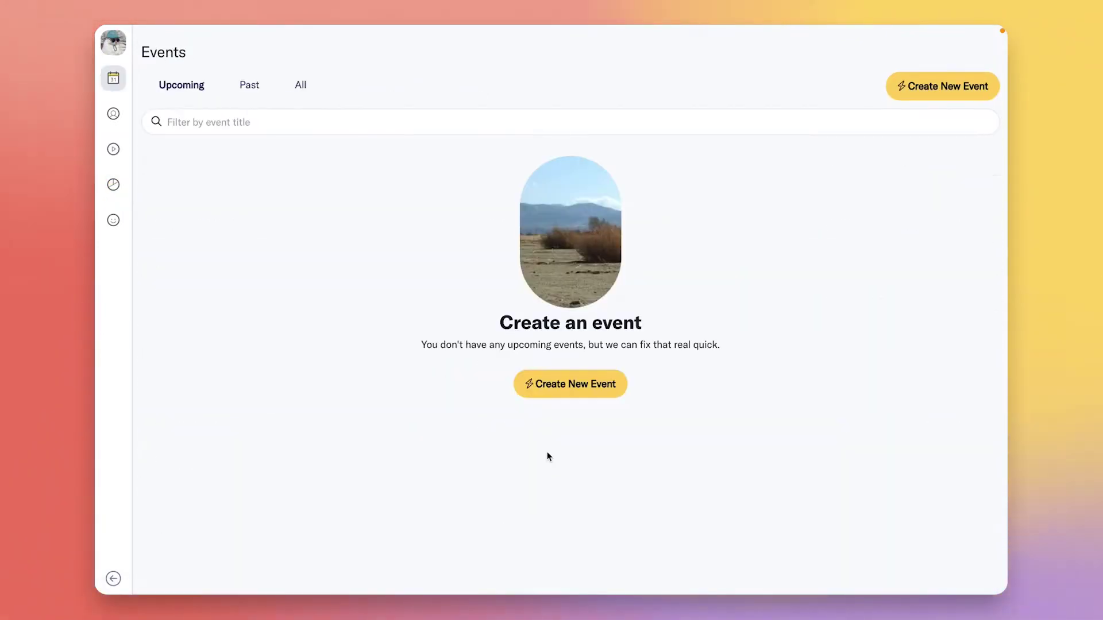
Step: Create and save a 'Town Hall' event on 19 January from 2:00 PM to 5:00 PM
left_click(564, 384)
left_click(252, 366)
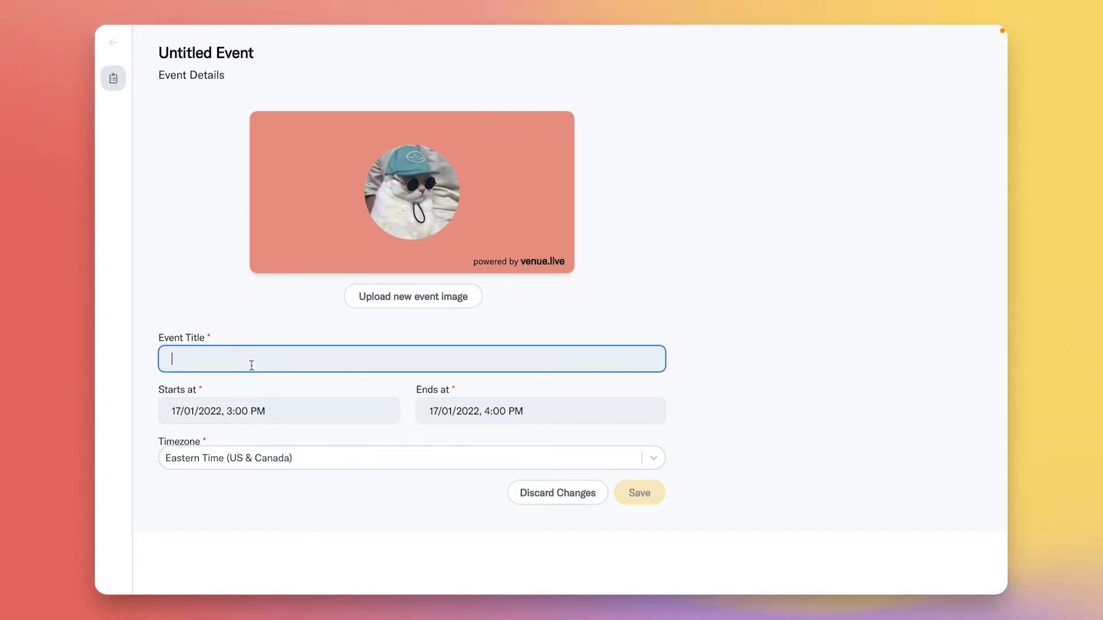
type("Town Hall")
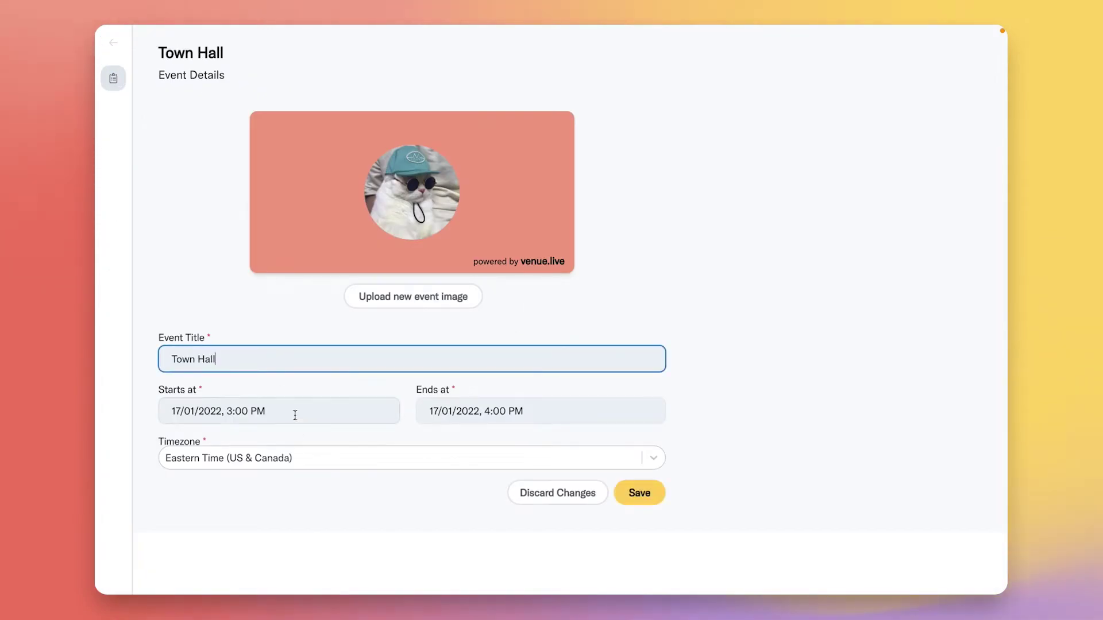
left_click(295, 415)
left_click(237, 329)
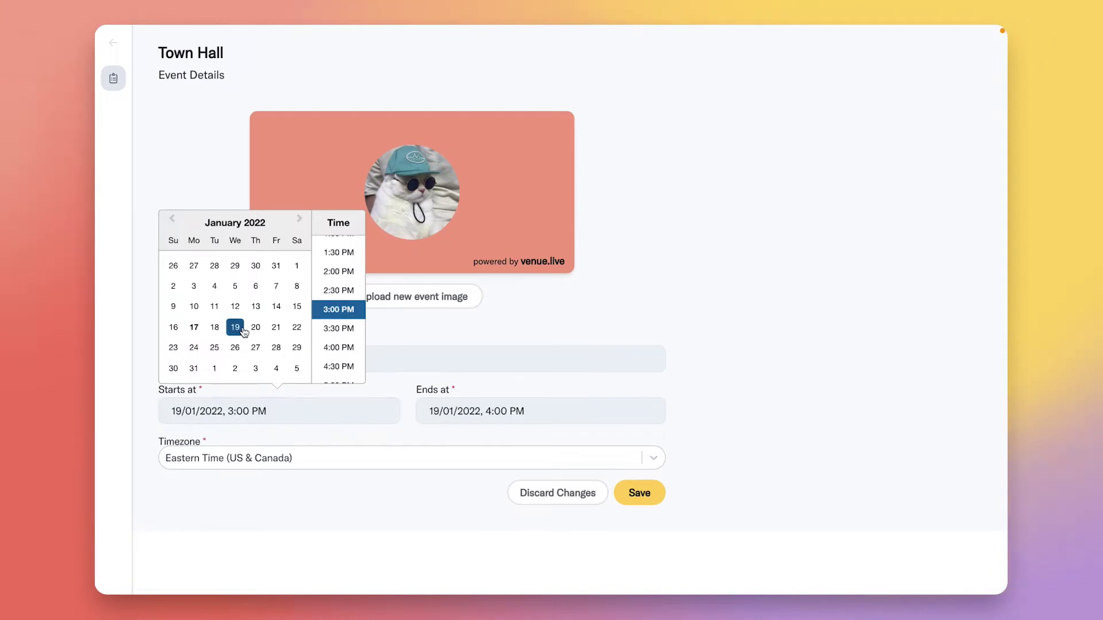
left_click(338, 271)
left_click(542, 415)
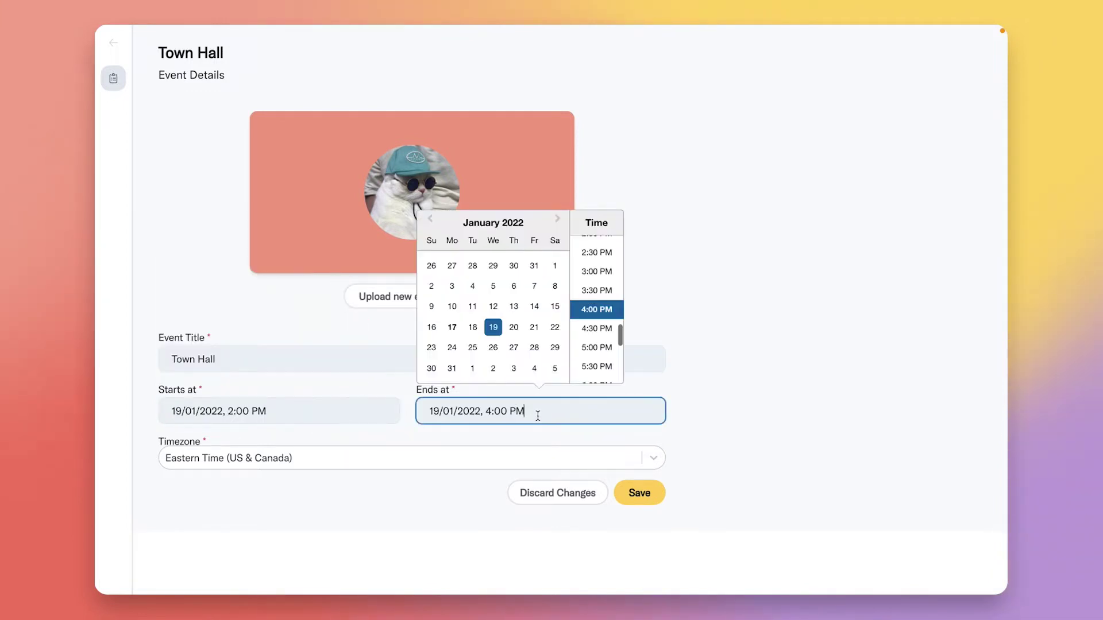
left_click(598, 348)
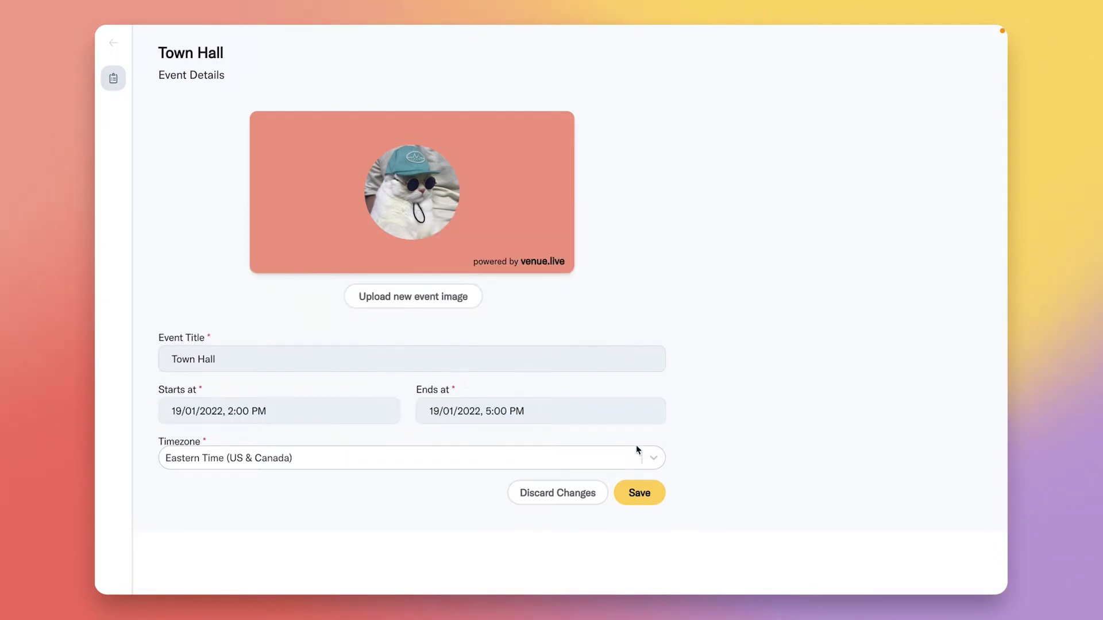
left_click(641, 491)
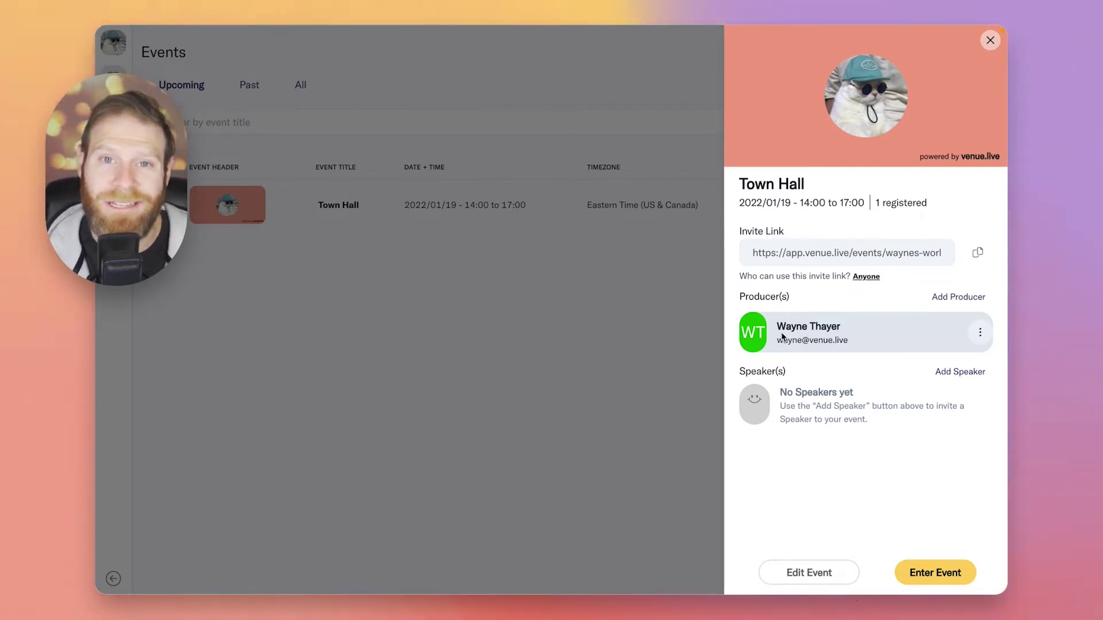
Step: Invite the first member in the workspace list as an additional producer
left_click(957, 297)
left_click(813, 348)
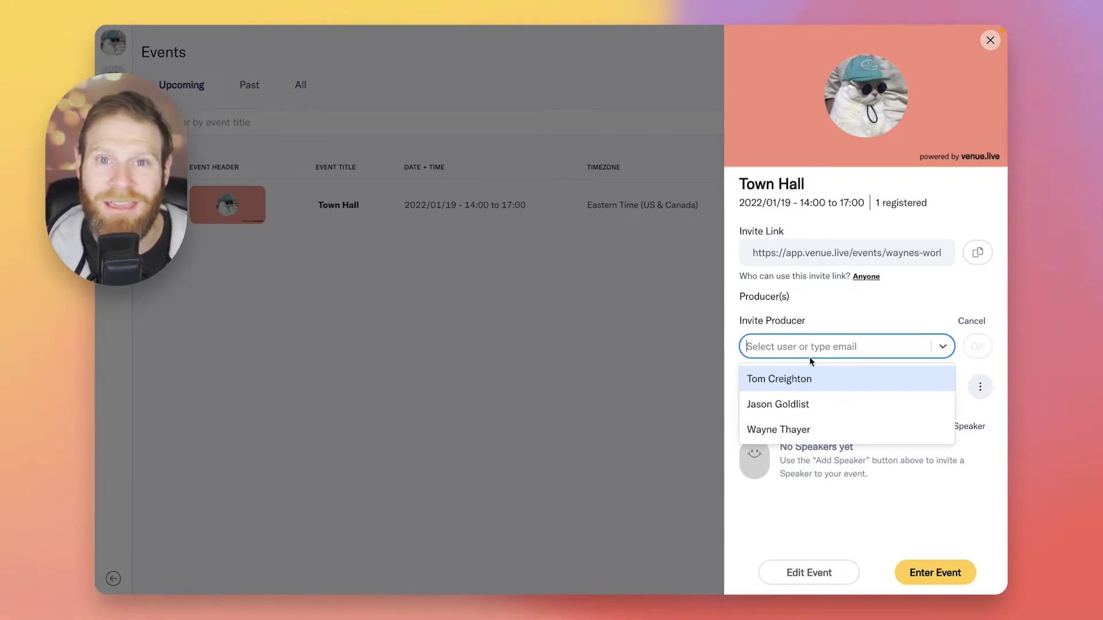
left_click(797, 383)
left_click(977, 346)
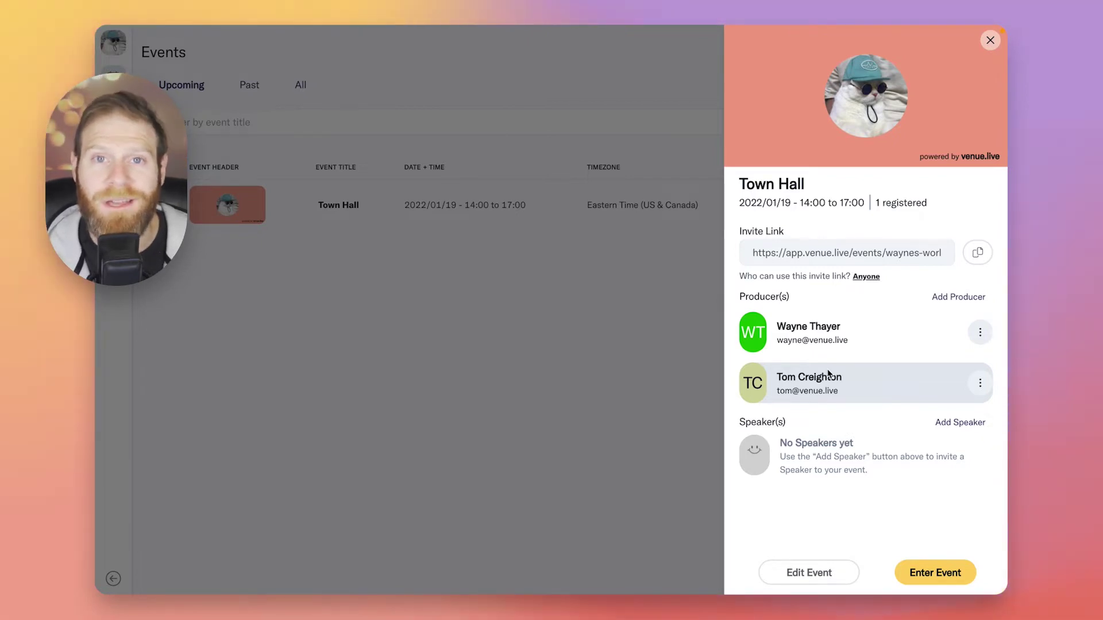
Step: Search for a workspace member by name and invite them as the event's speaker
left_click(967, 425)
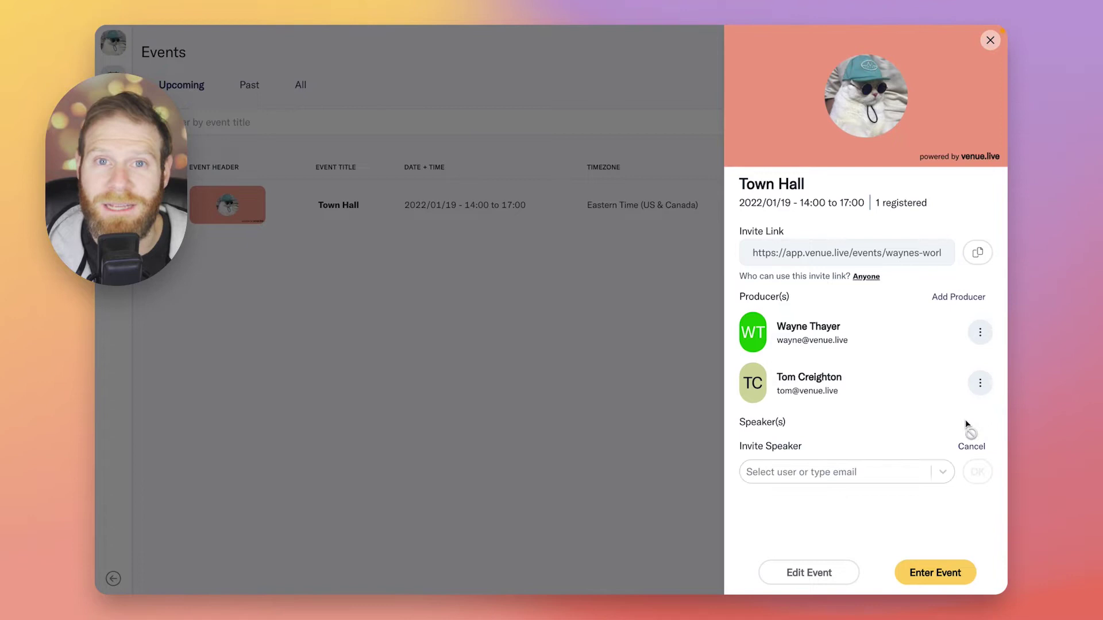
left_click(836, 476)
type("jason")
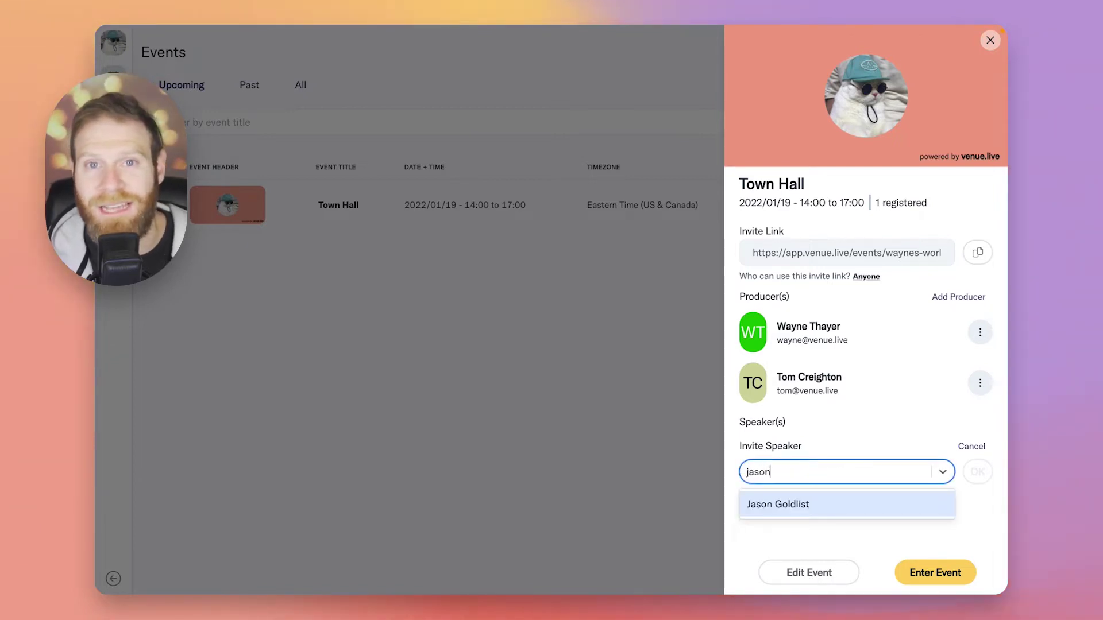
left_click(778, 505)
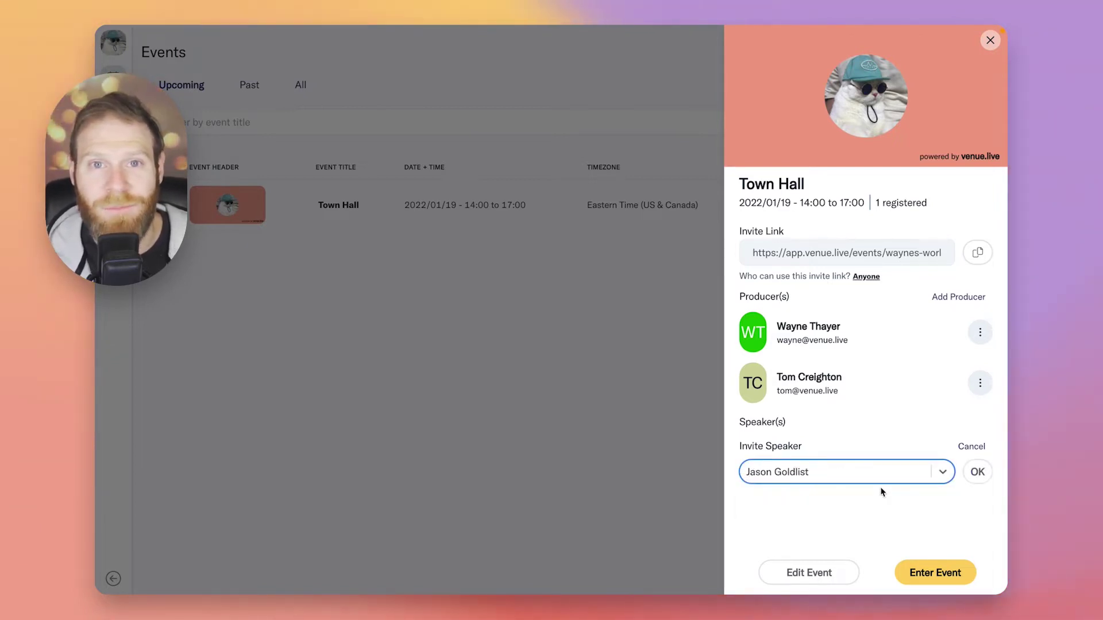
left_click(983, 474)
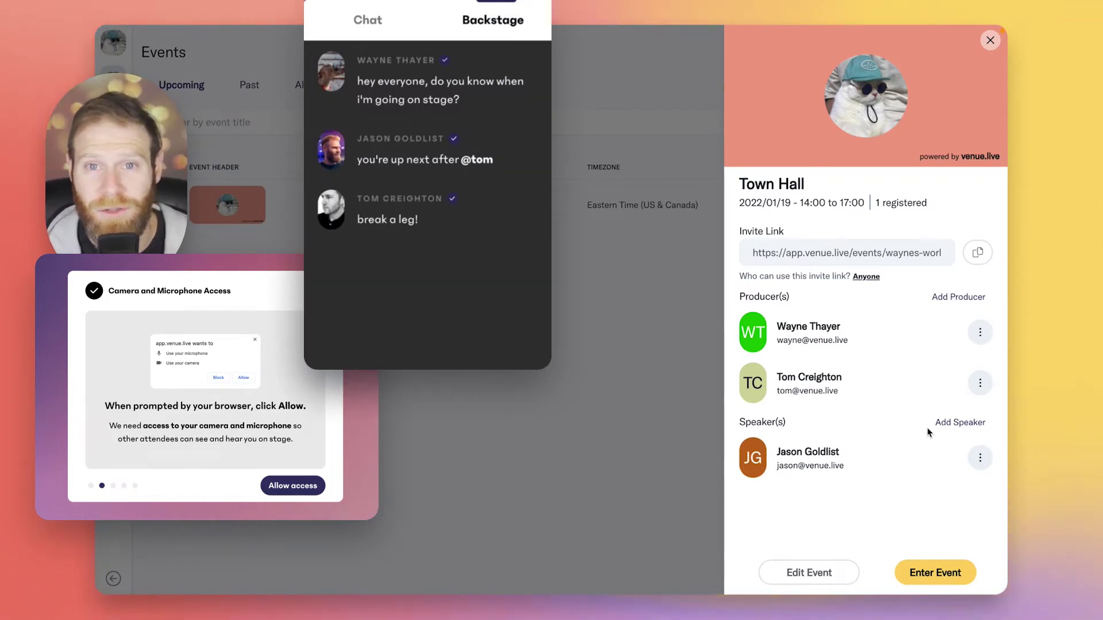
Step: Advance through the next four slides
left_click(950, 316)
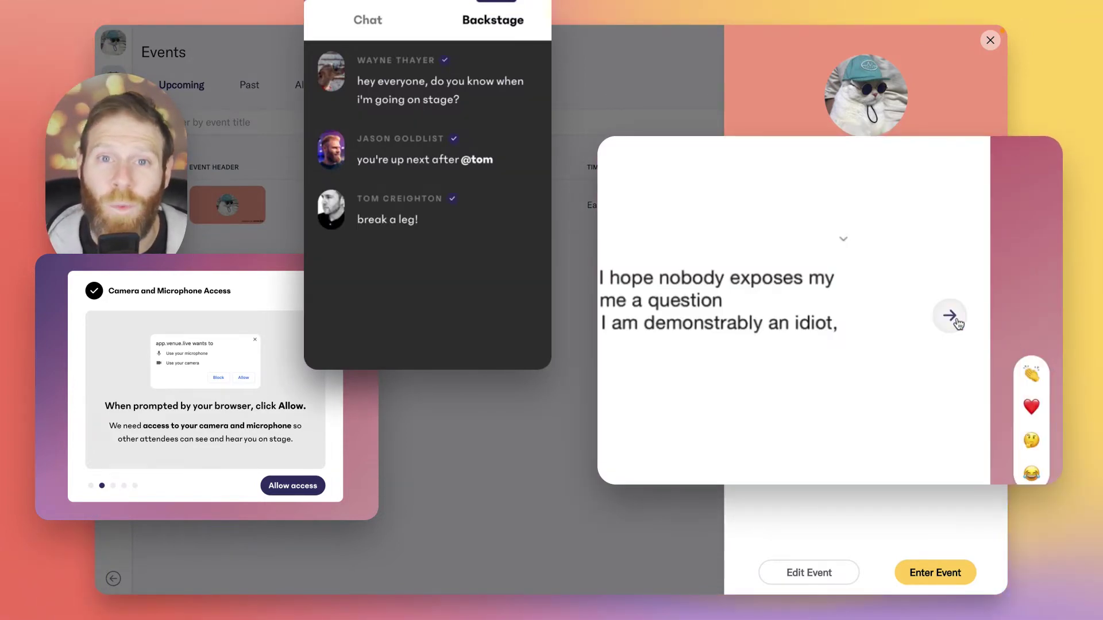
left_click(949, 316)
left_click(953, 318)
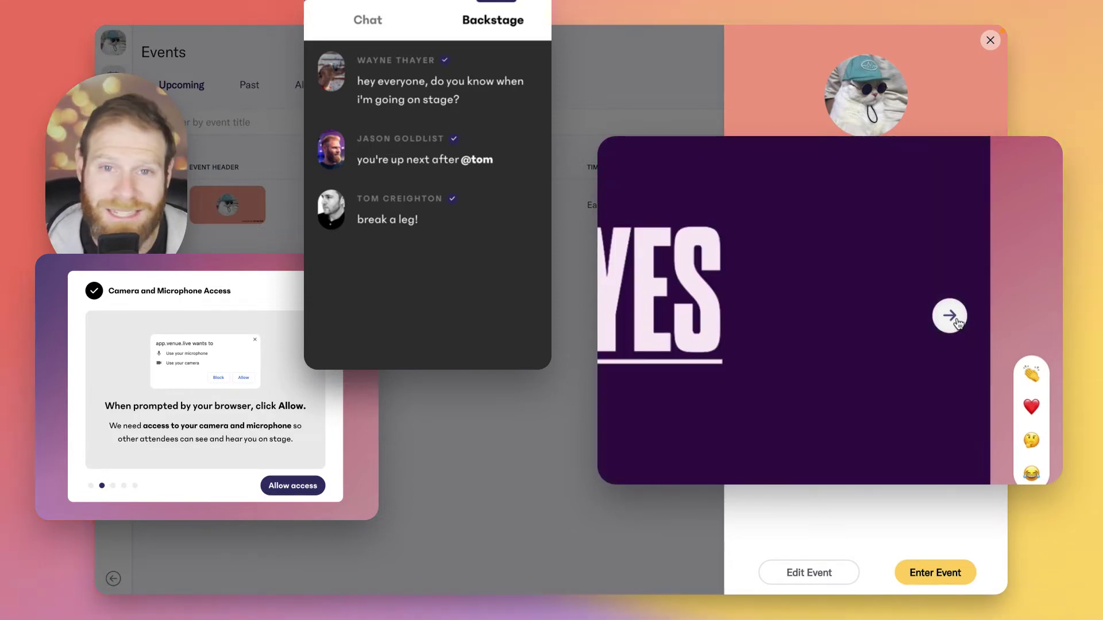
left_click(949, 316)
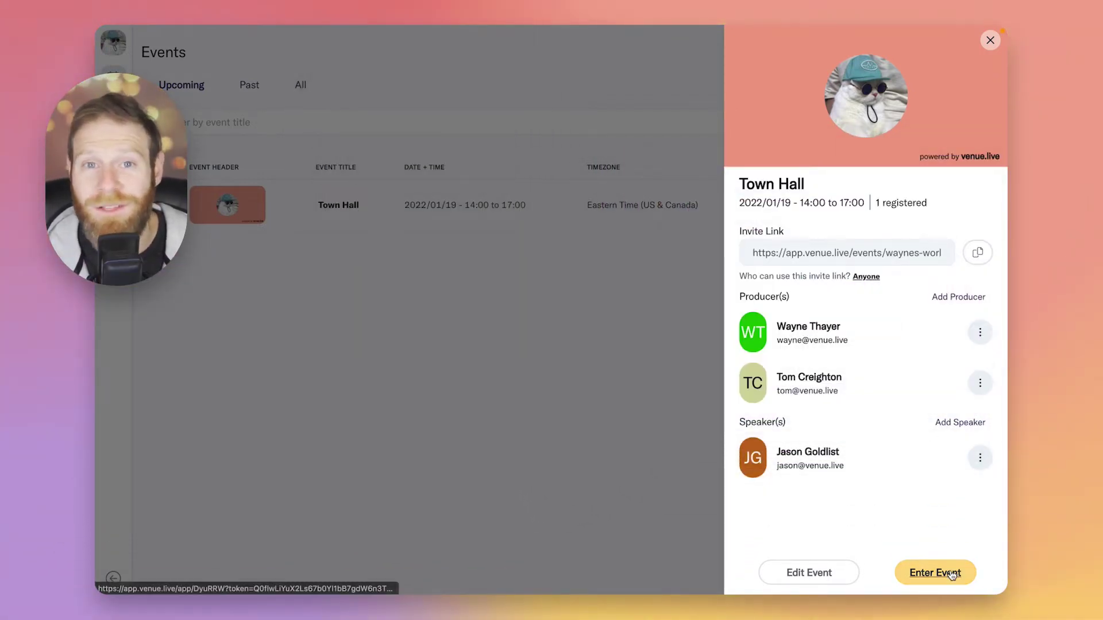
Step: Enter the Town Hall event, pass the firewall and speaker tests, and join it
left_click(952, 575)
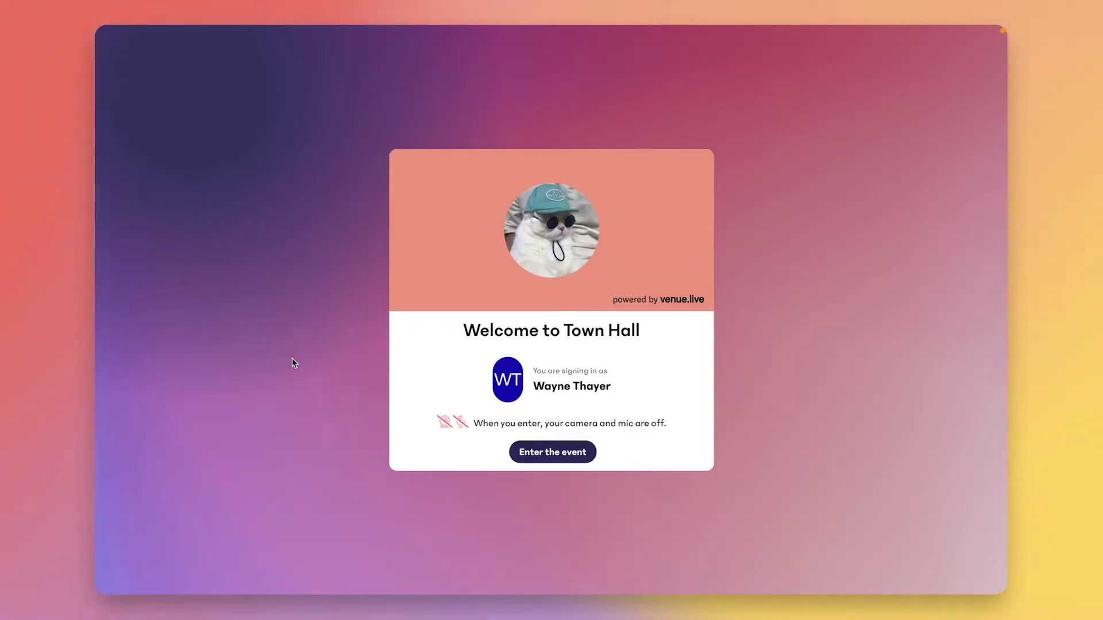
left_click(594, 453)
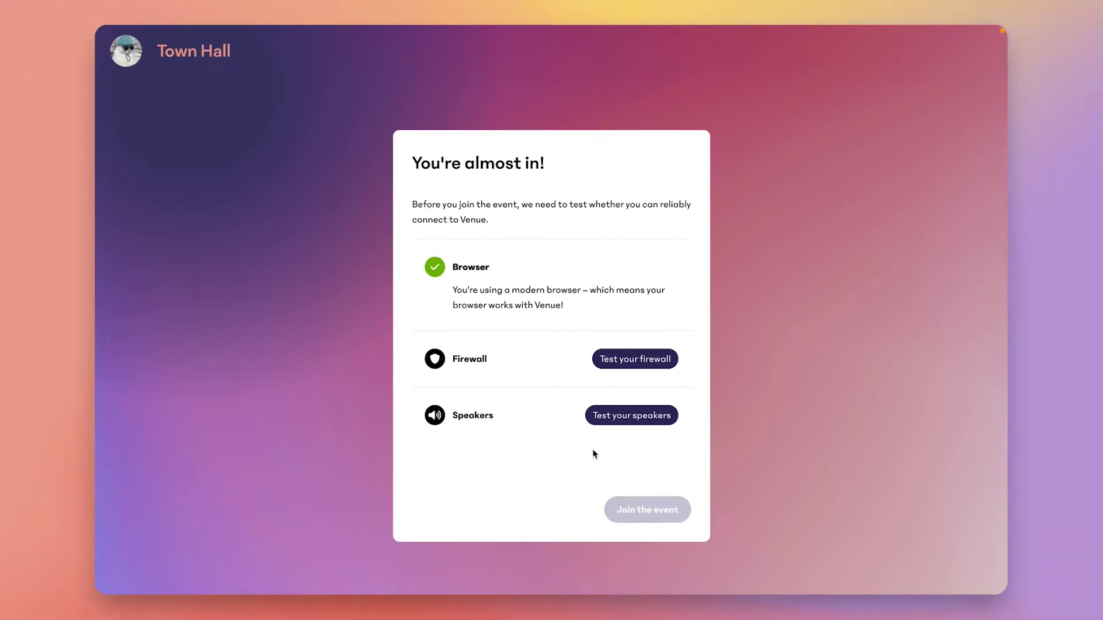
left_click(620, 367)
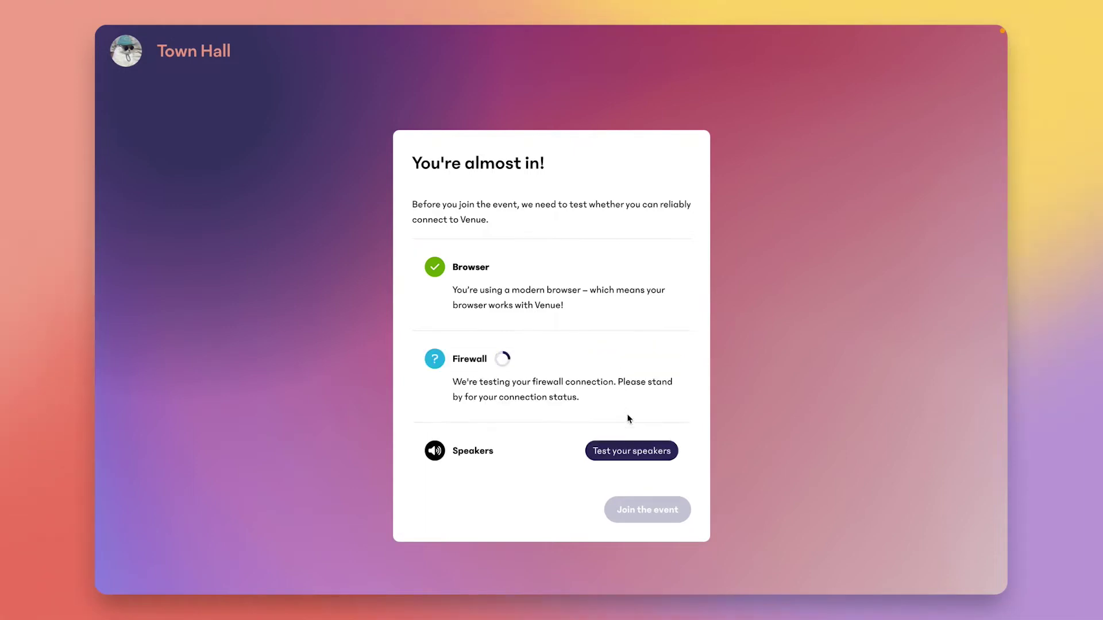
left_click(632, 451)
left_click(671, 504)
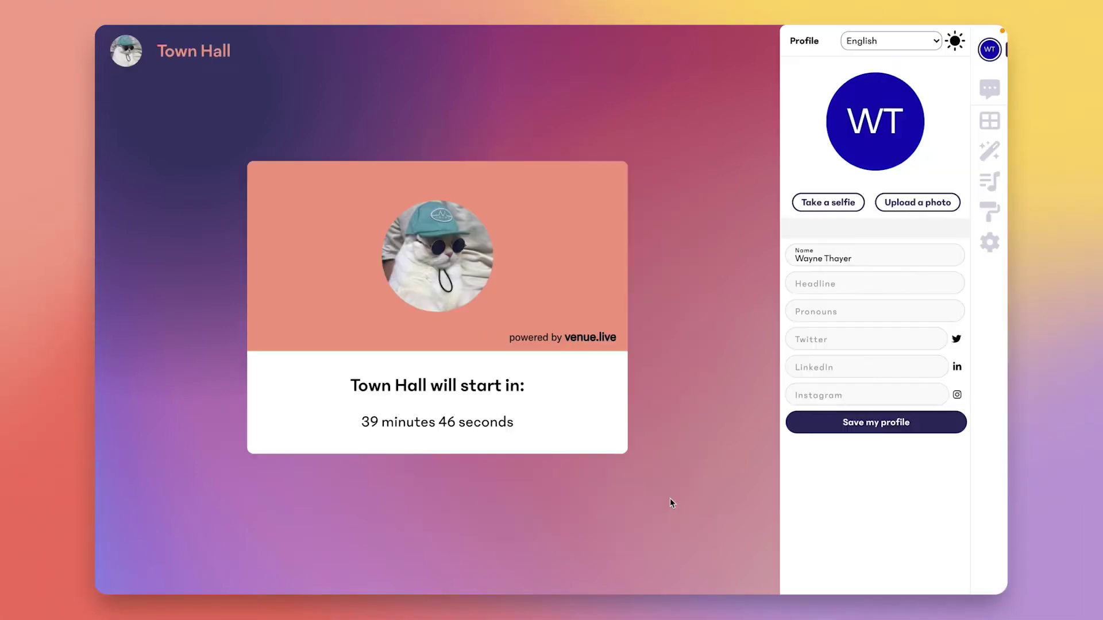
Step: Upload me.png as the new profile photo and save the profile
left_click(916, 203)
left_click(485, 235)
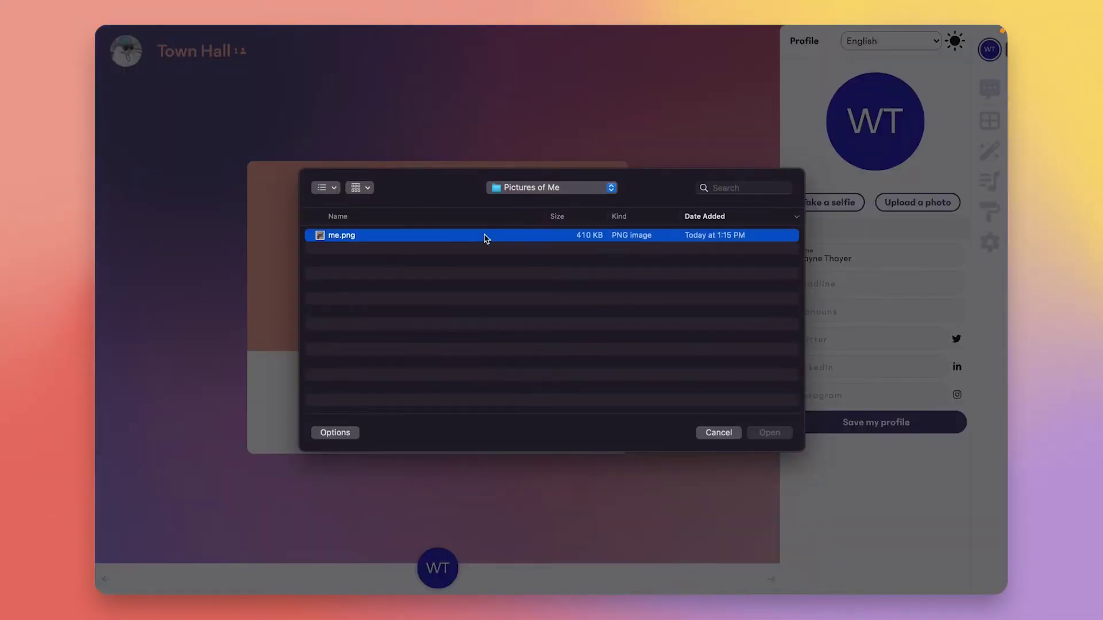
left_click(768, 432)
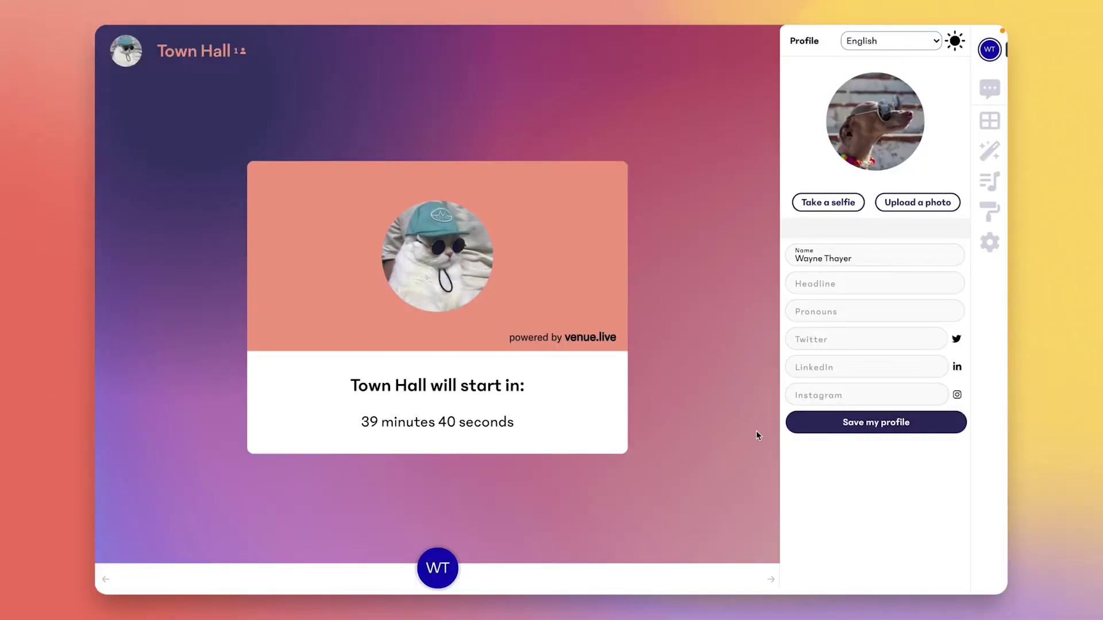
left_click(831, 432)
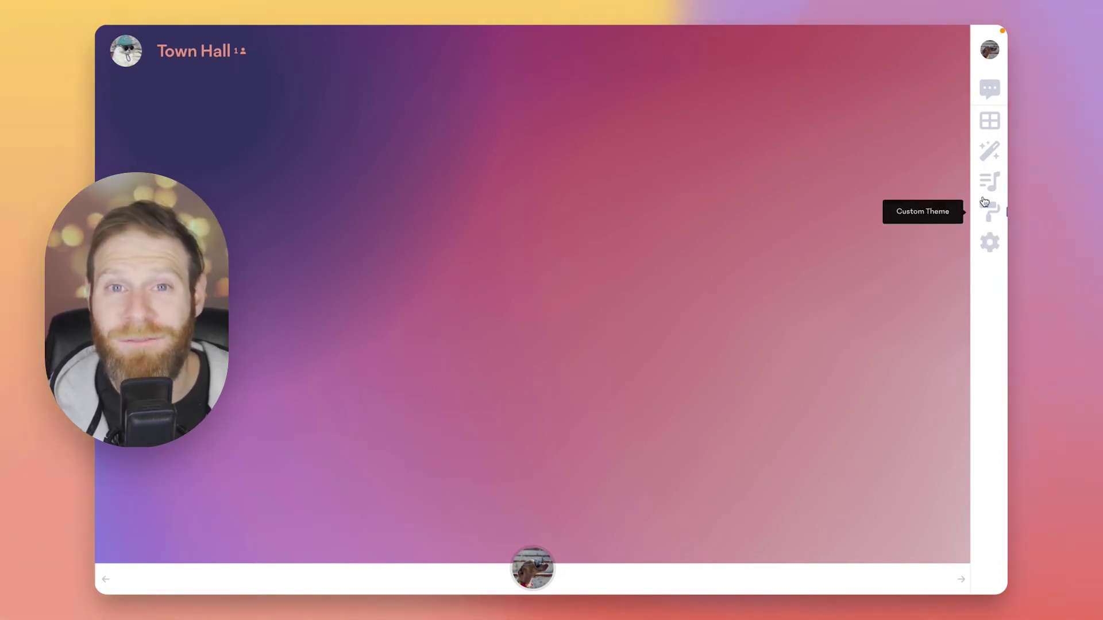
Step: Post 'hey there!' in the public event chat
left_click(990, 88)
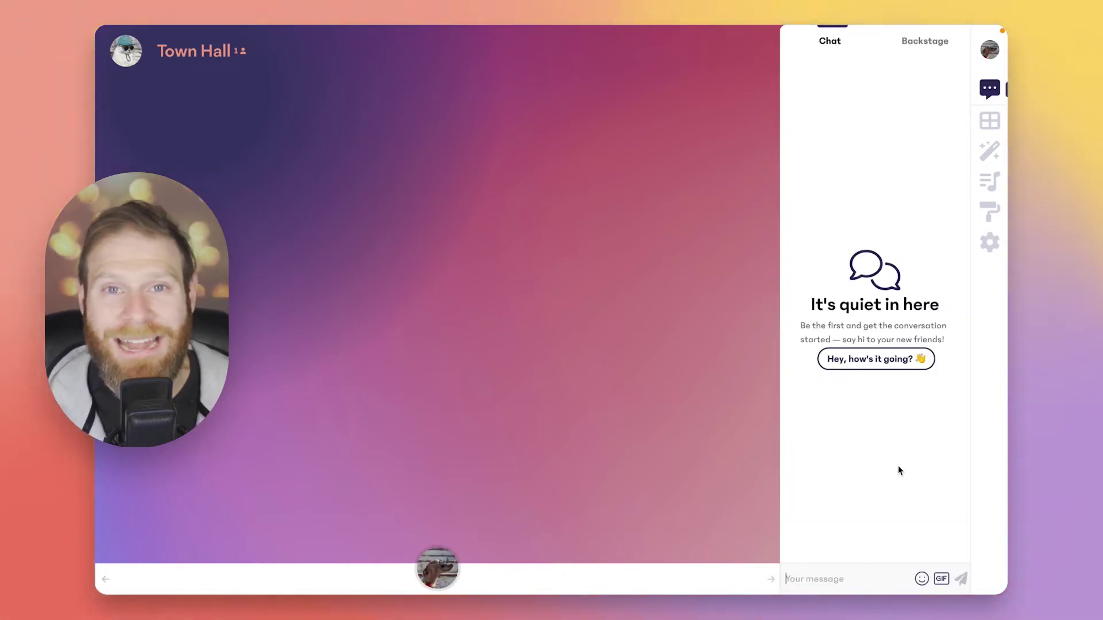
type("hey there!")
key("Return")
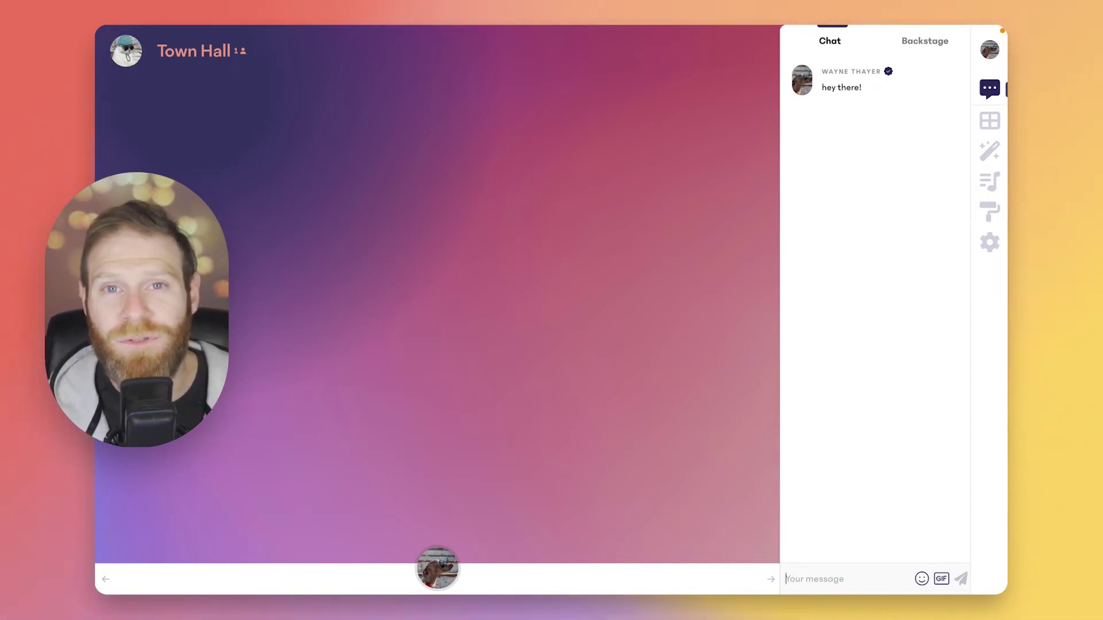
Step: Send 'shhh this is secret' in the private Backstage chat
mouse_move(935, 72)
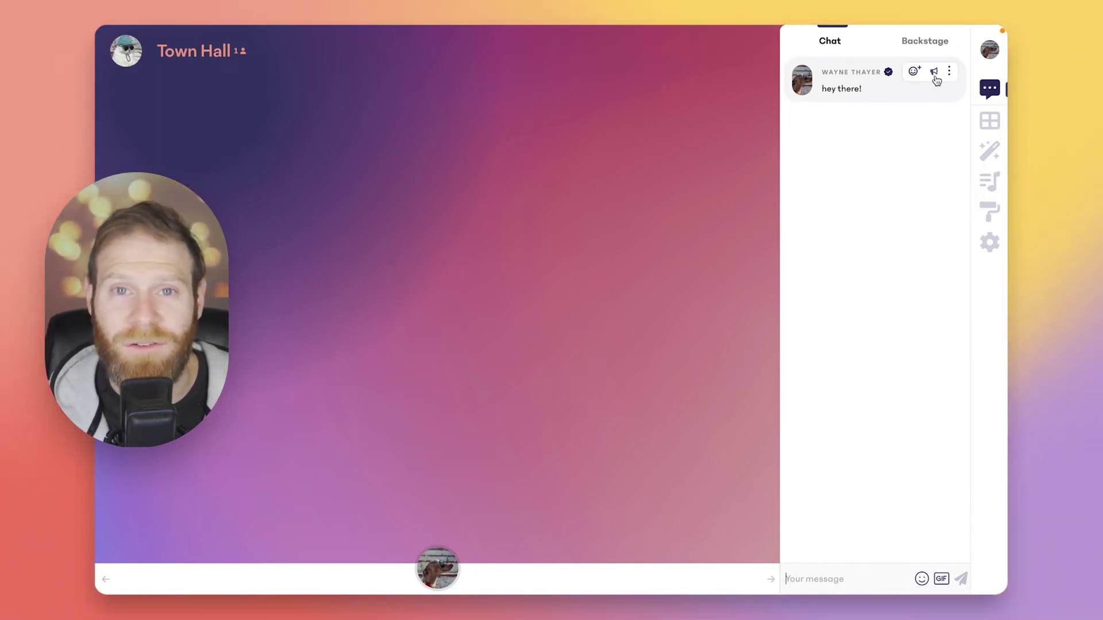
left_click(928, 42)
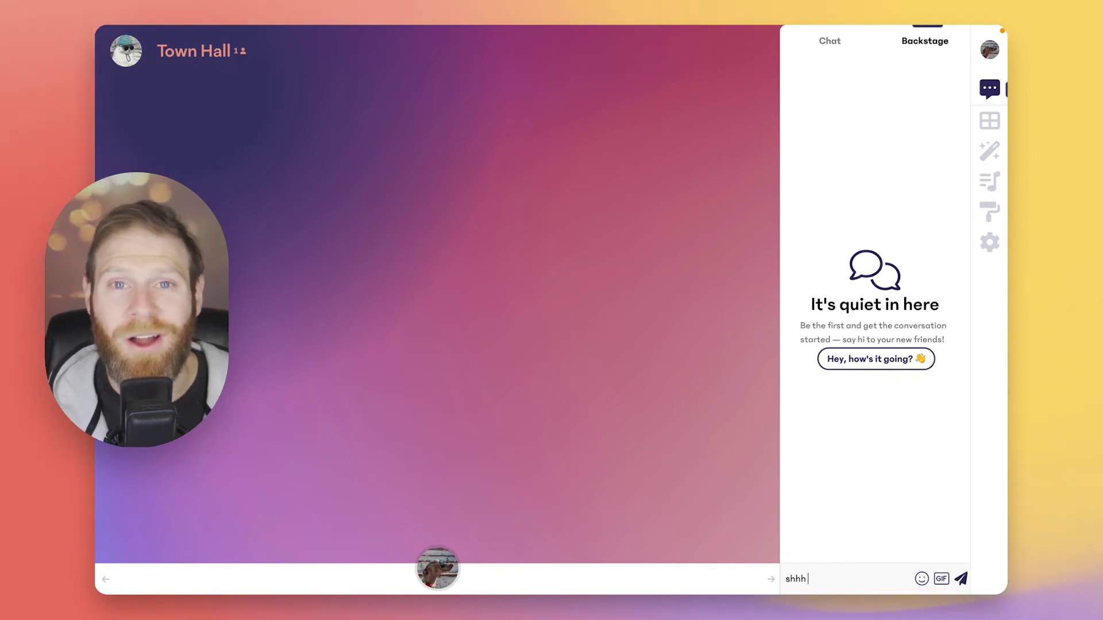
type("cret")
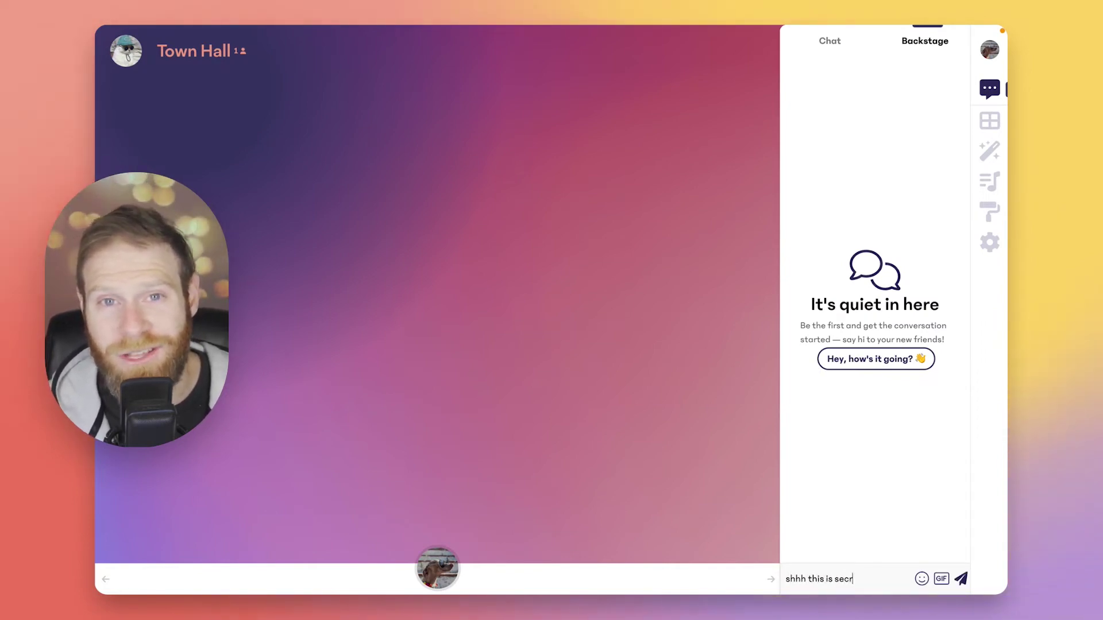
key("Return")
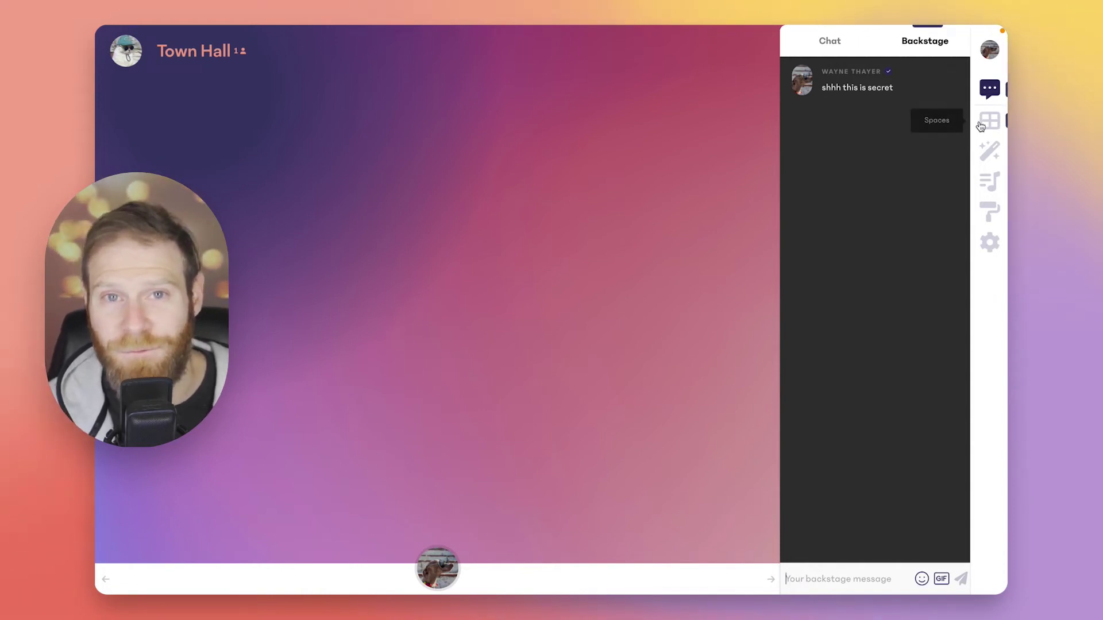
Step: Select the Main Stage space and bring the audience into it
left_click(987, 123)
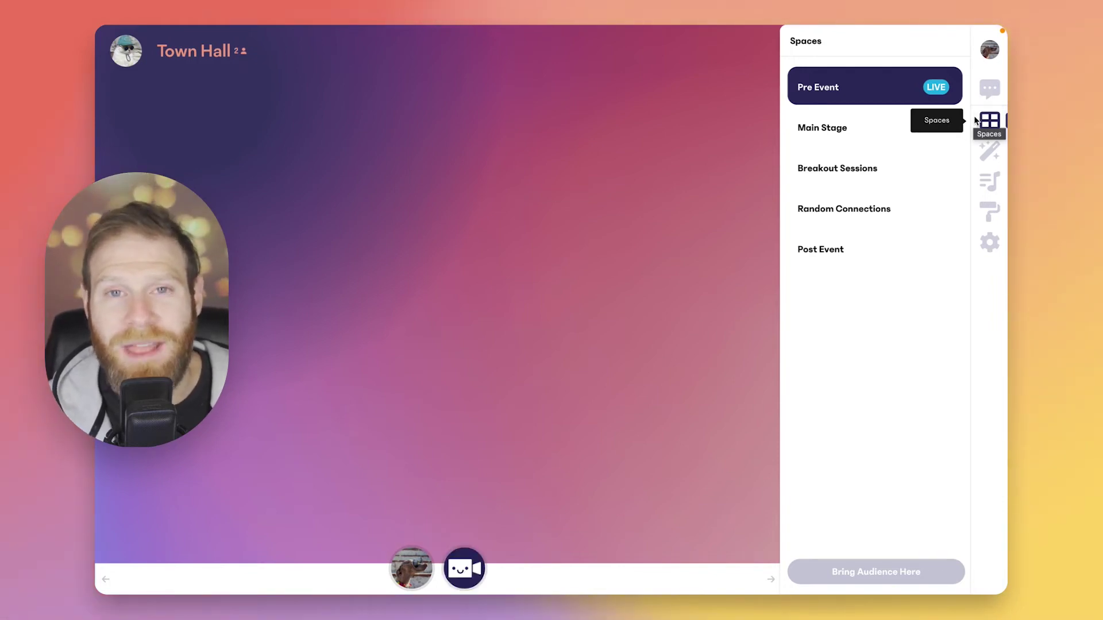
left_click(897, 125)
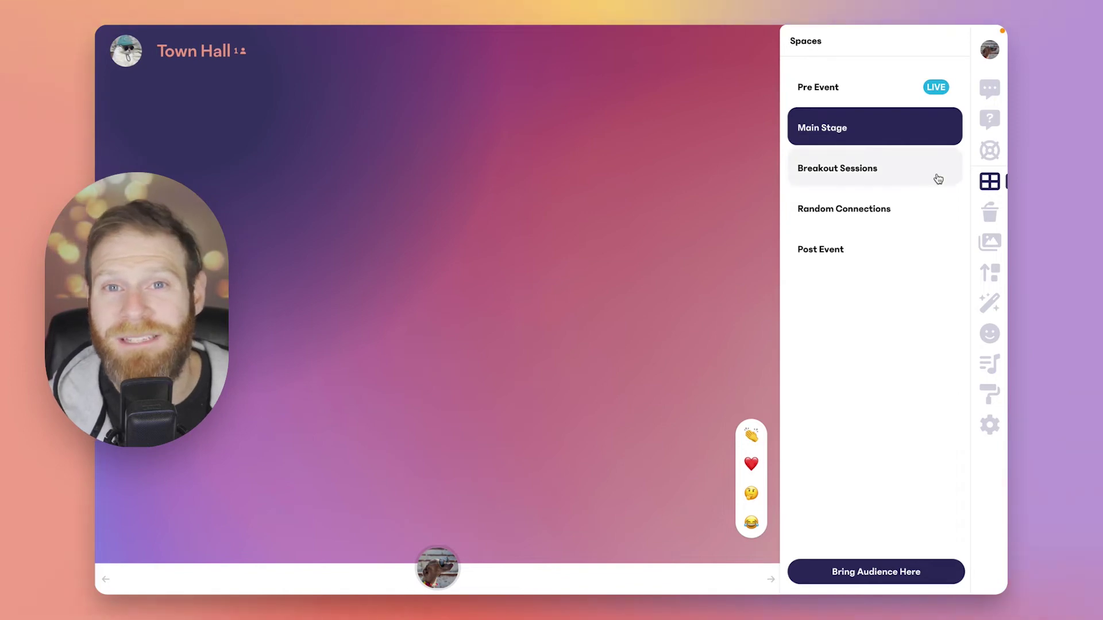
left_click(885, 572)
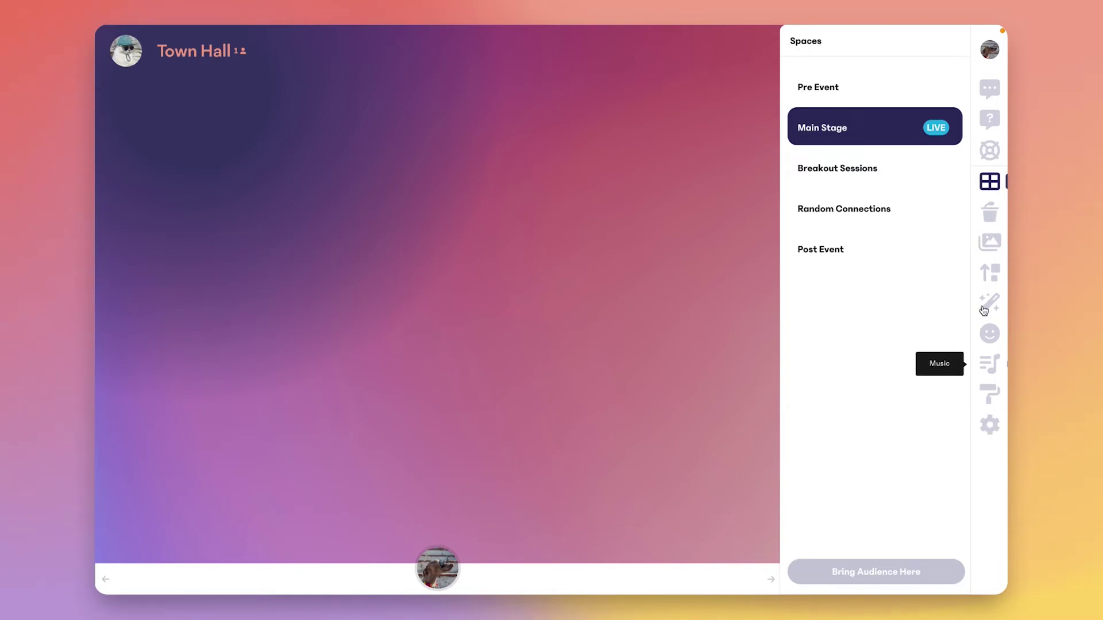
Step: Search the speaker queue for the new speaker by name and add them
left_click(991, 212)
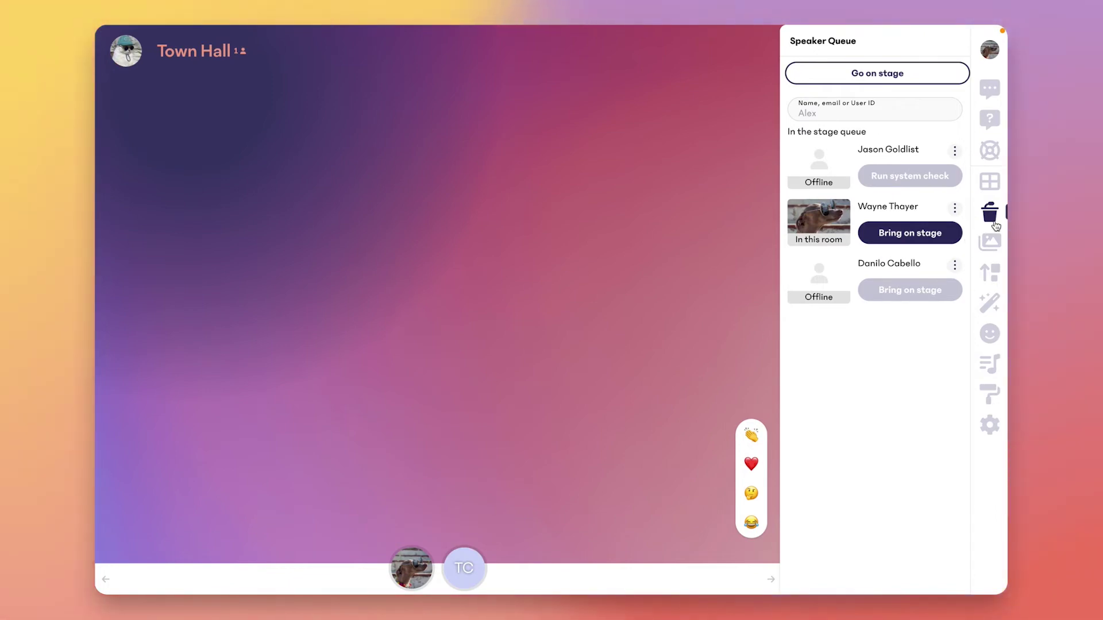
left_click(839, 114)
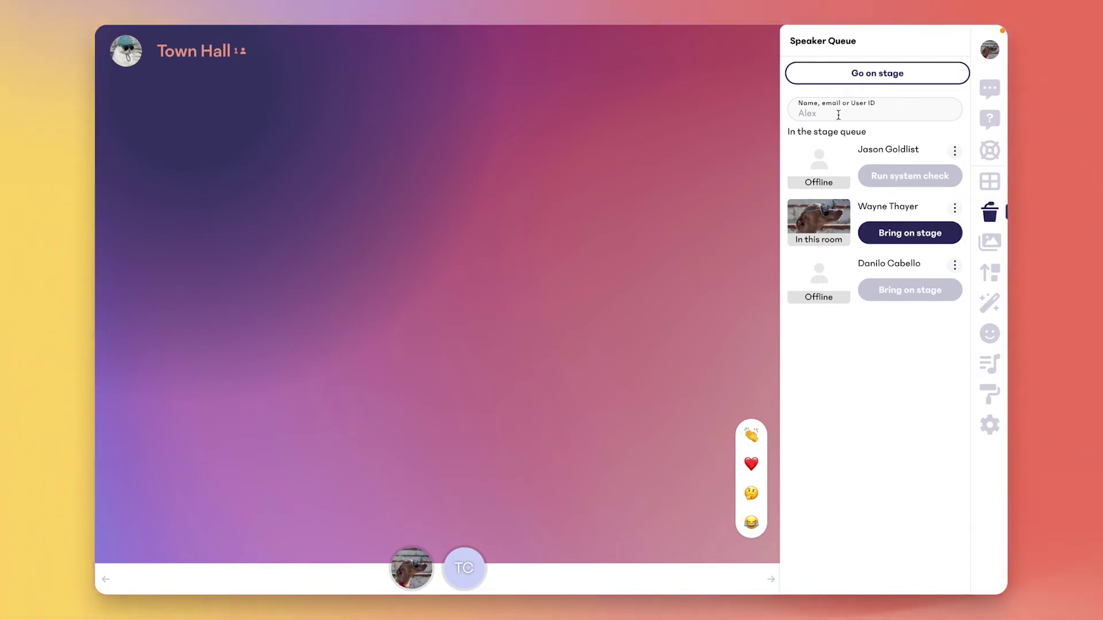
type("tom")
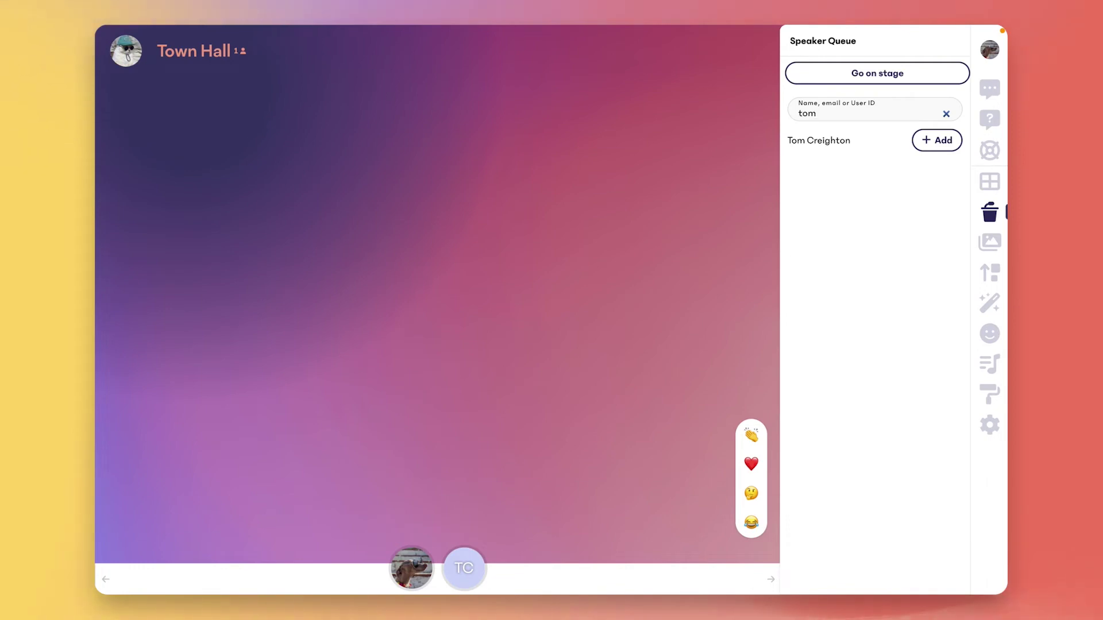
left_click(937, 146)
Step: Take the guest through camera, microphone and firewall checks into the room, then run their system check
left_click(379, 453)
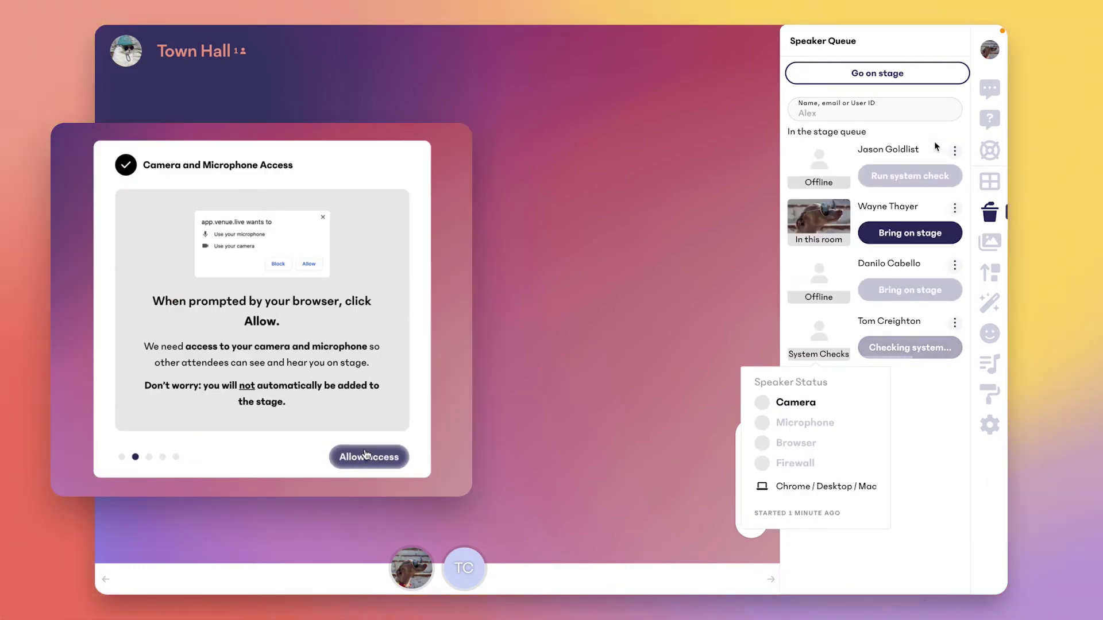
left_click(365, 453)
left_click(366, 453)
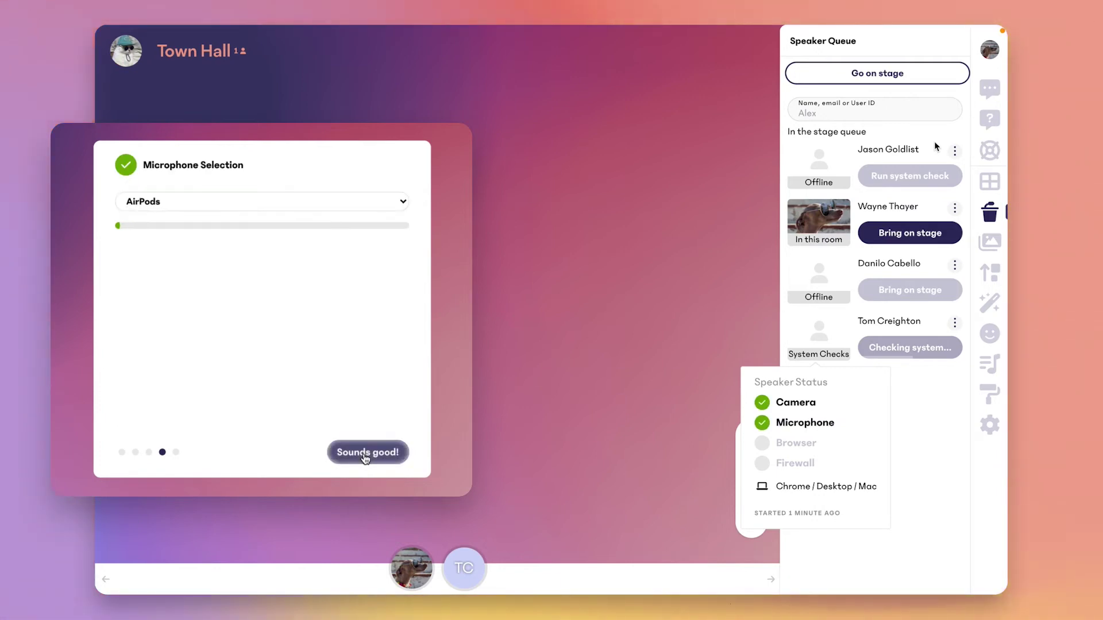
left_click(366, 453)
left_click(377, 330)
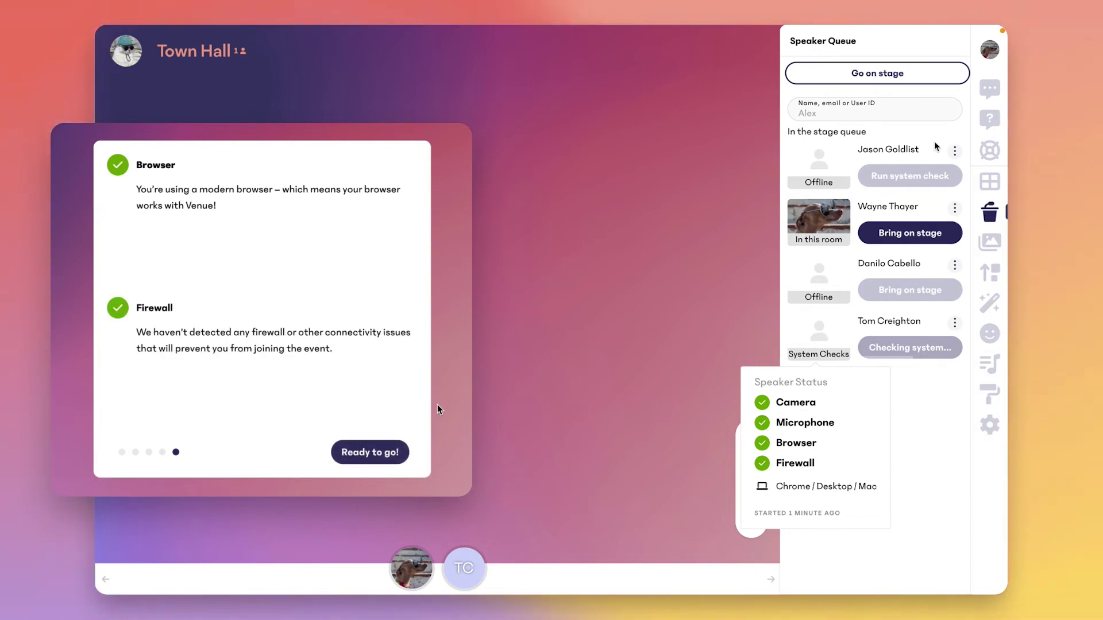
left_click(390, 453)
left_click(954, 322)
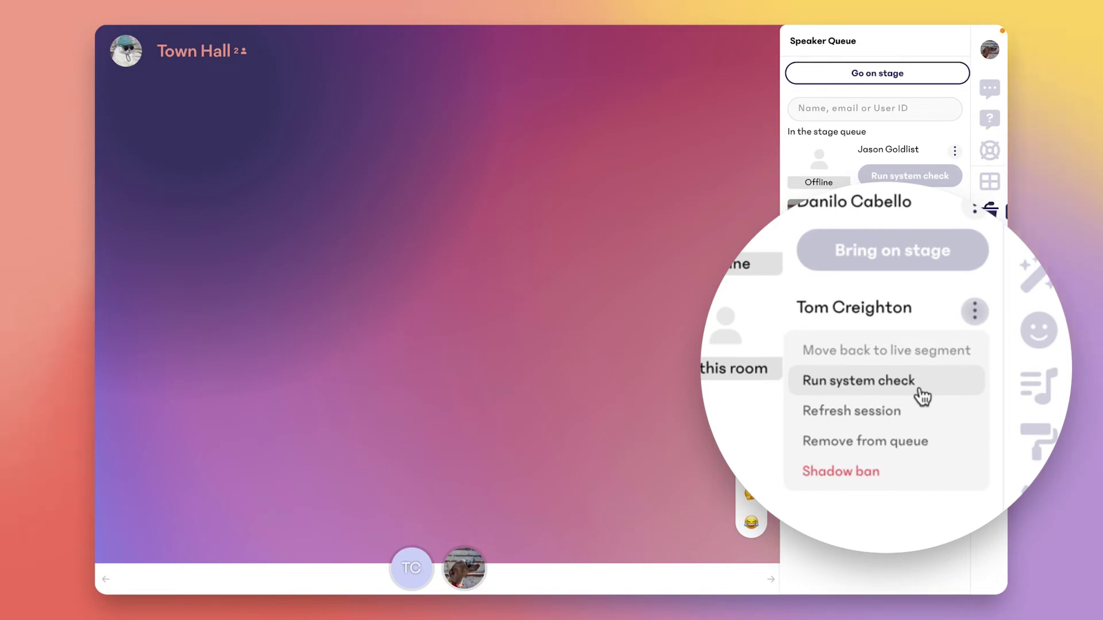
left_click(829, 406)
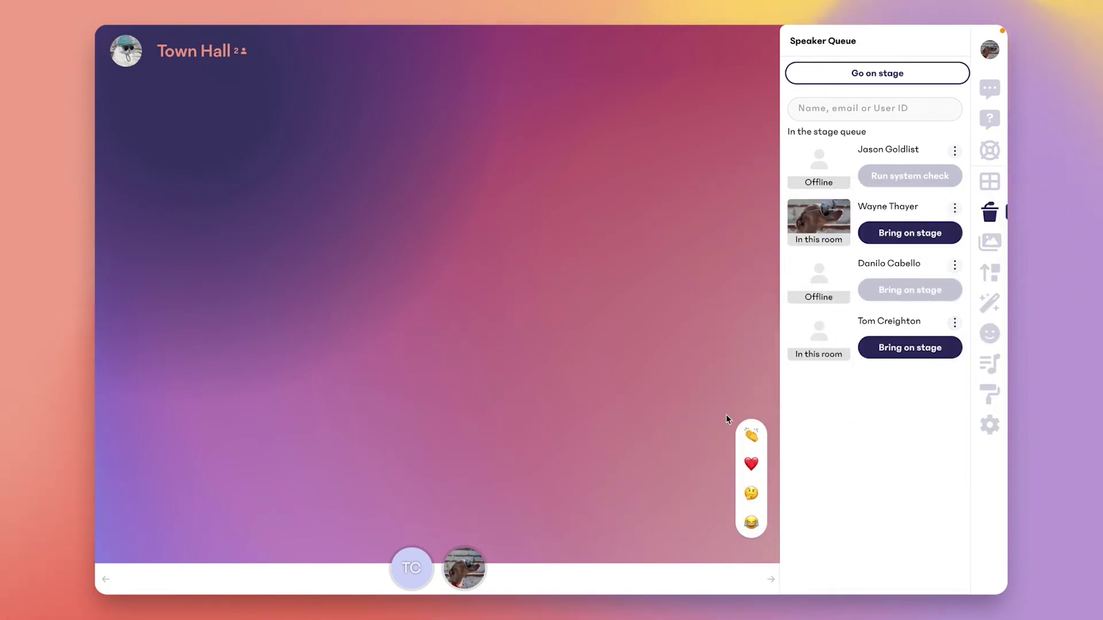
Step: Bring the queued speaker on stage, take them off, then put them back live
left_click(905, 348)
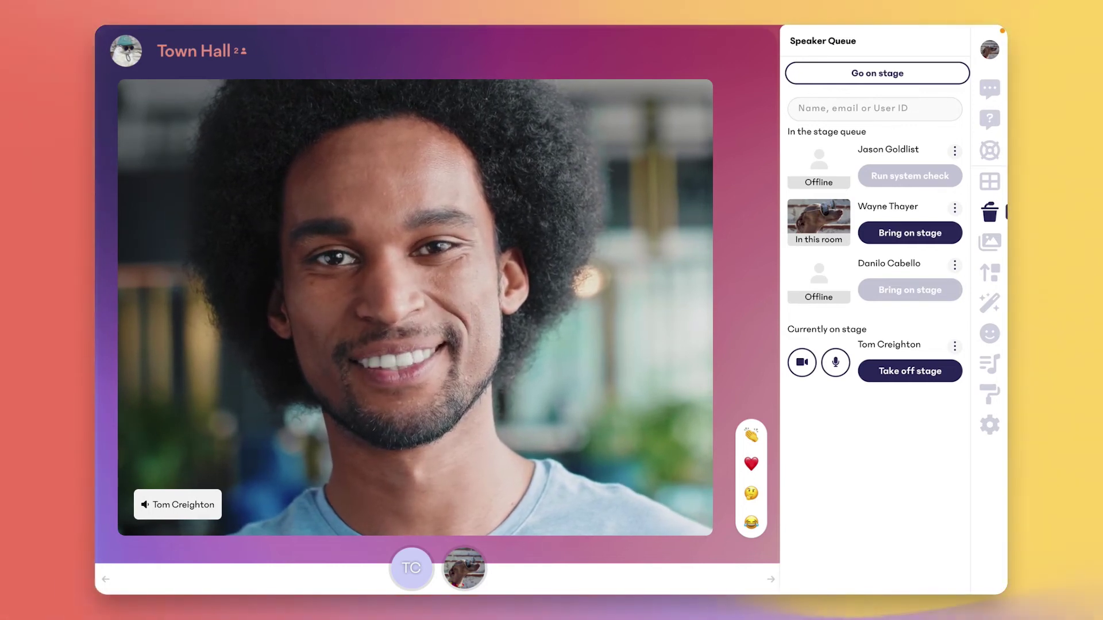
left_click(909, 371)
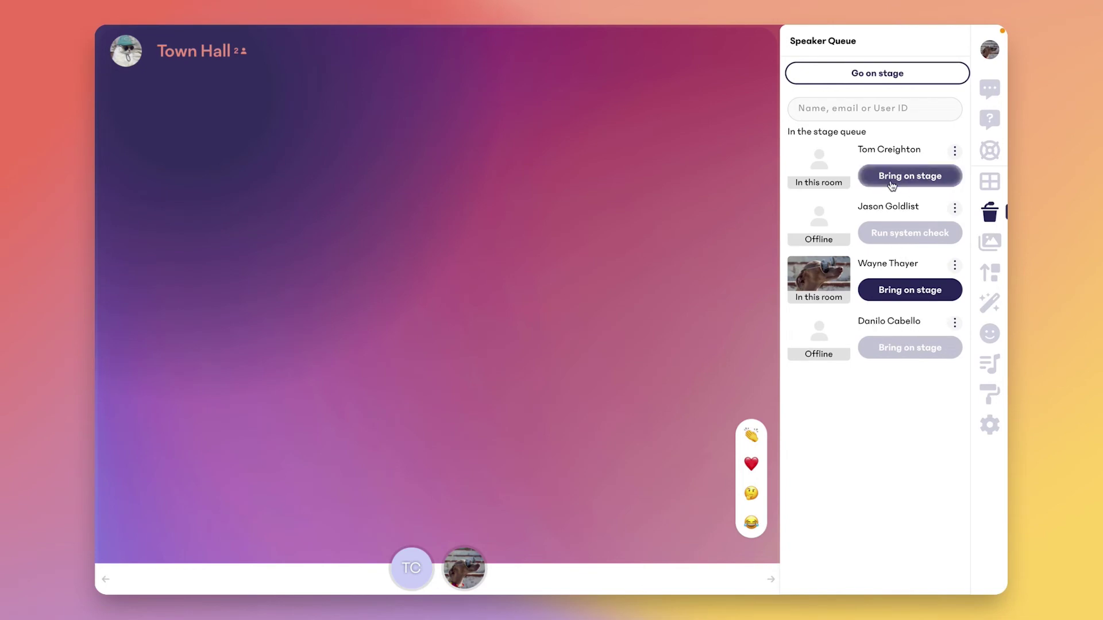
left_click(897, 176)
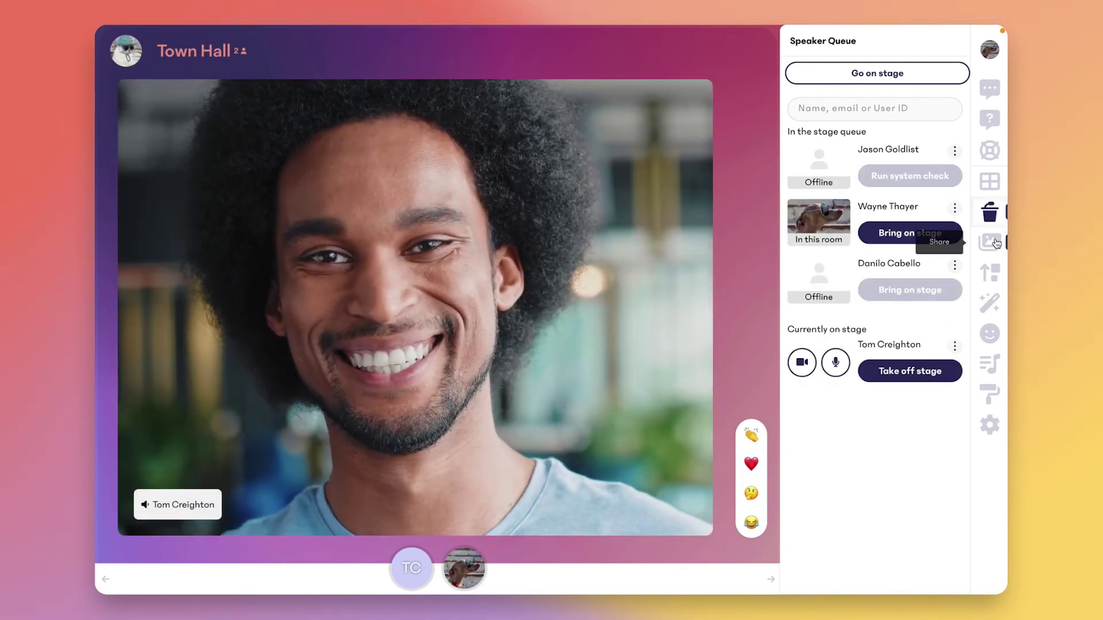
left_click(996, 244)
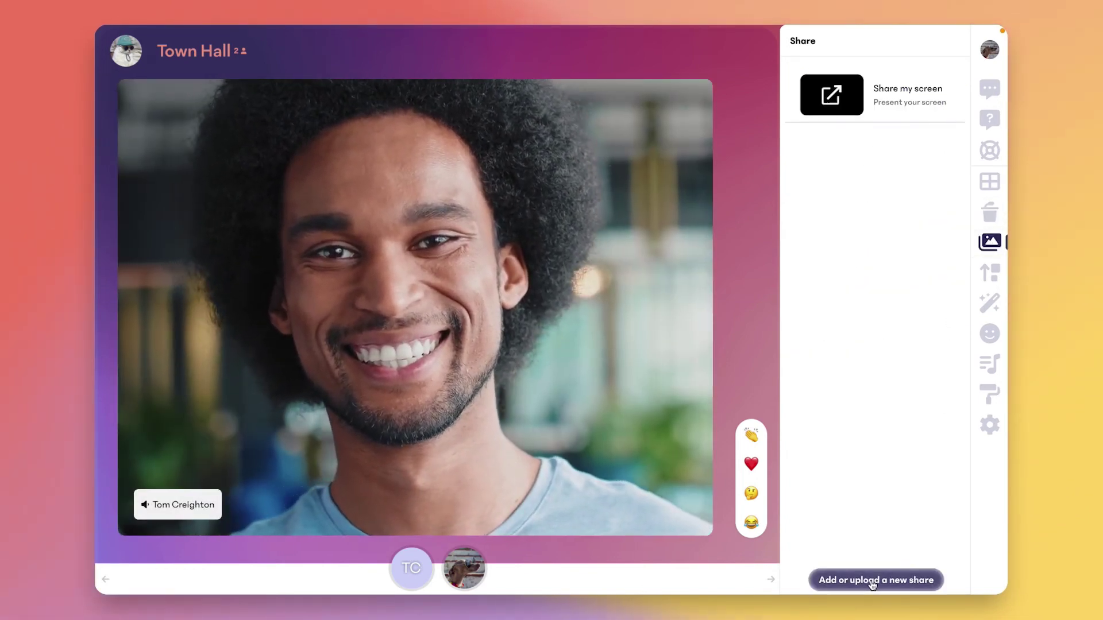
Step: Upload mistakes.pdf, share it on stage, and advance to slide 3, CAREER SHARK
left_click(874, 581)
left_click_drag(793, 436, 885, 414)
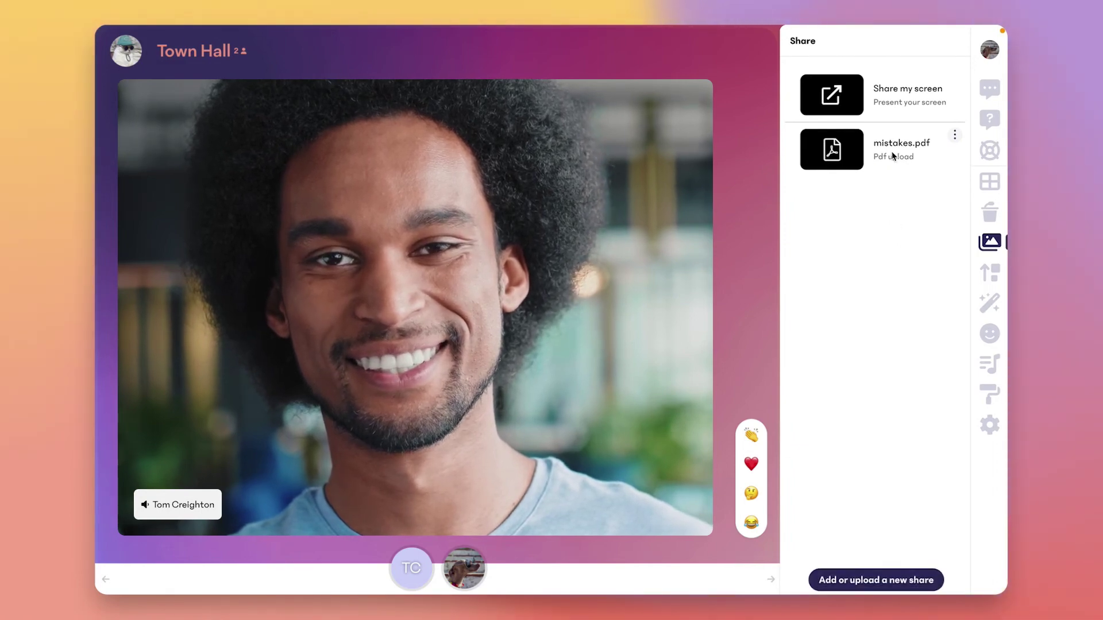
mouse_move(894, 158)
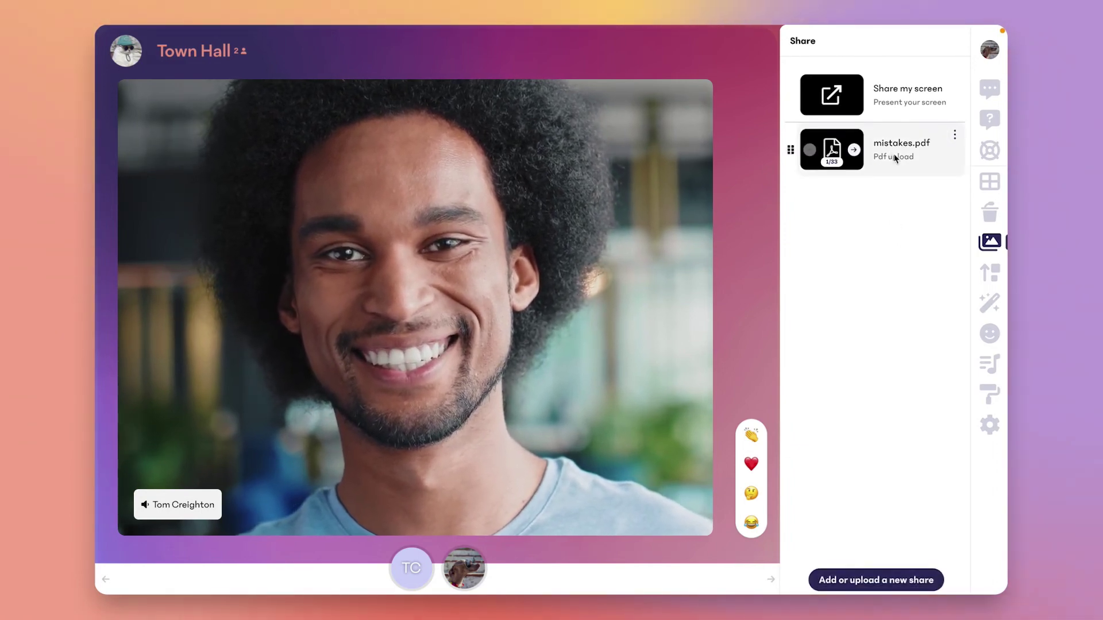
left_click(894, 157)
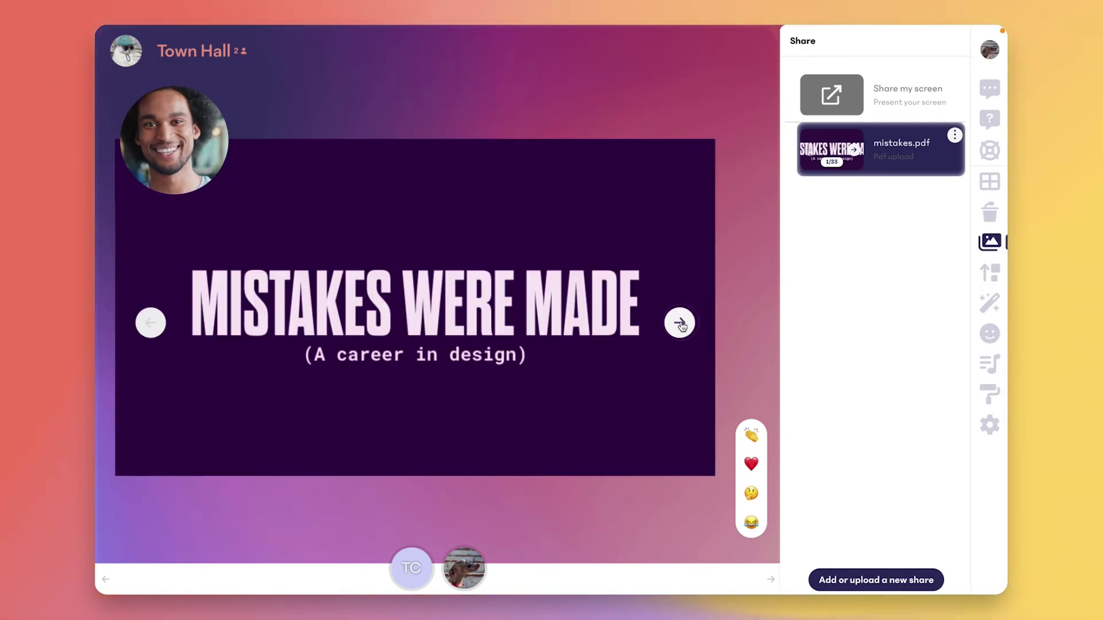
left_click(680, 323)
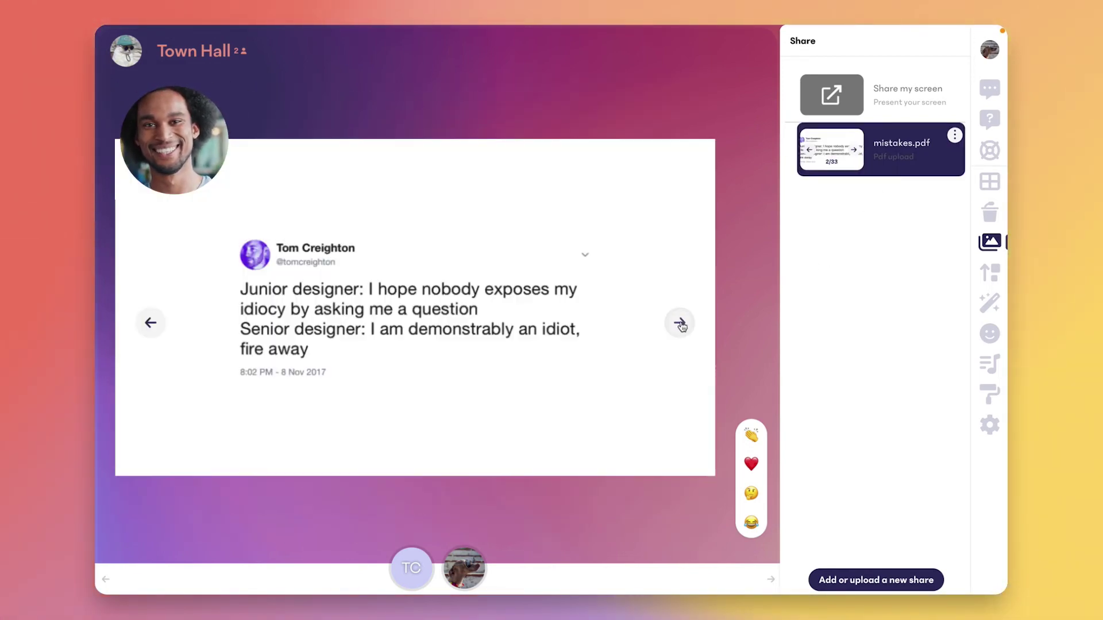
left_click(680, 323)
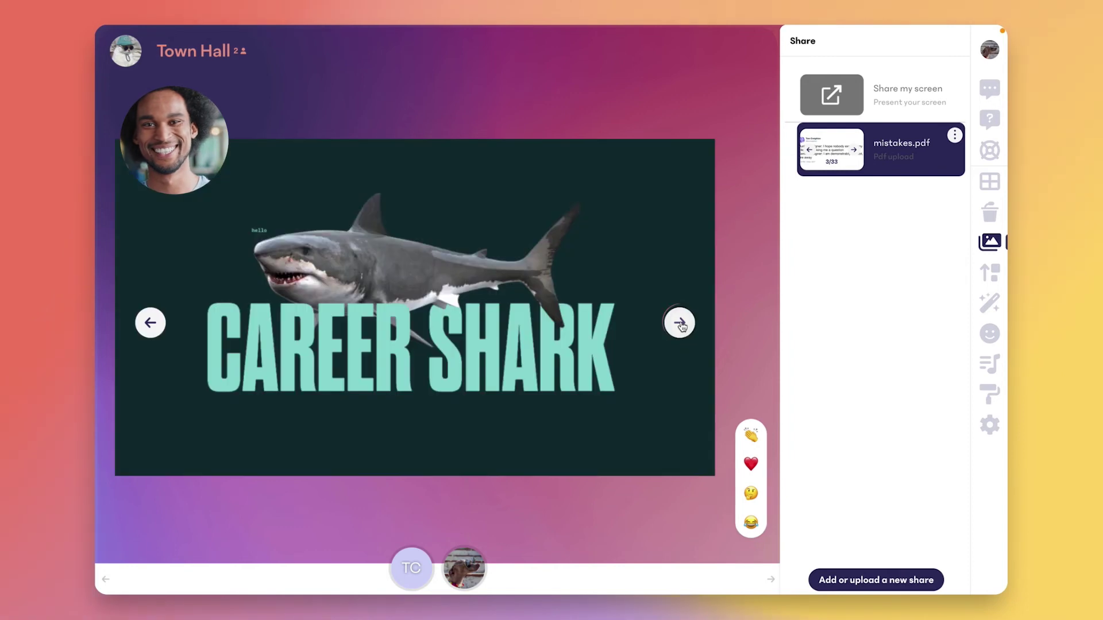
Step: Place the presenter's video at the top-centre of the stage
left_click(1002, 270)
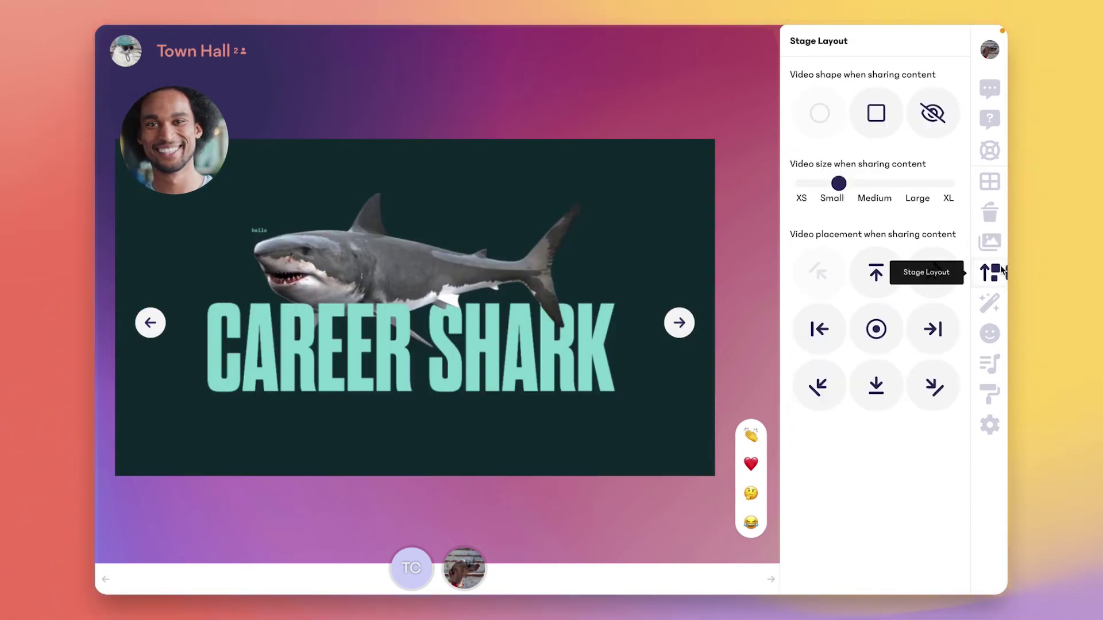
left_click(933, 274)
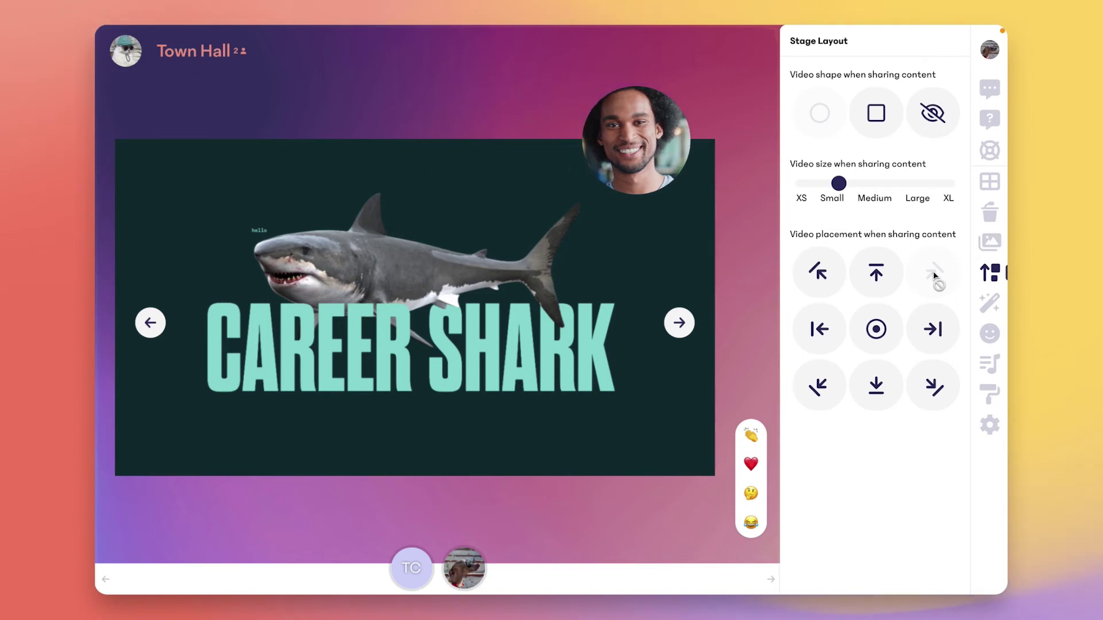
left_click(891, 378)
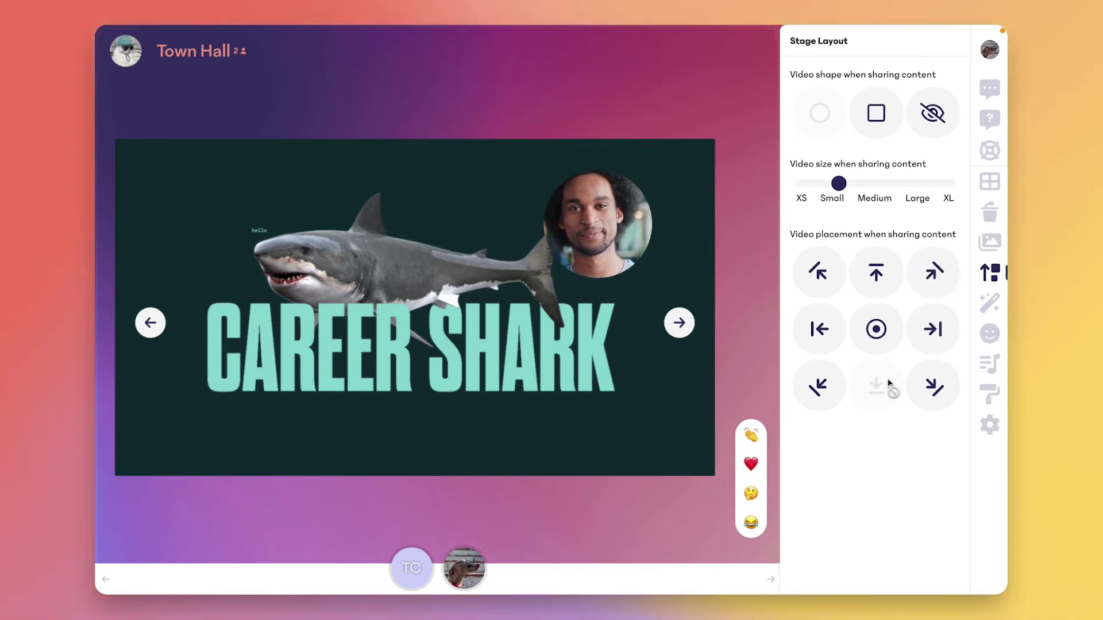
left_click(884, 275)
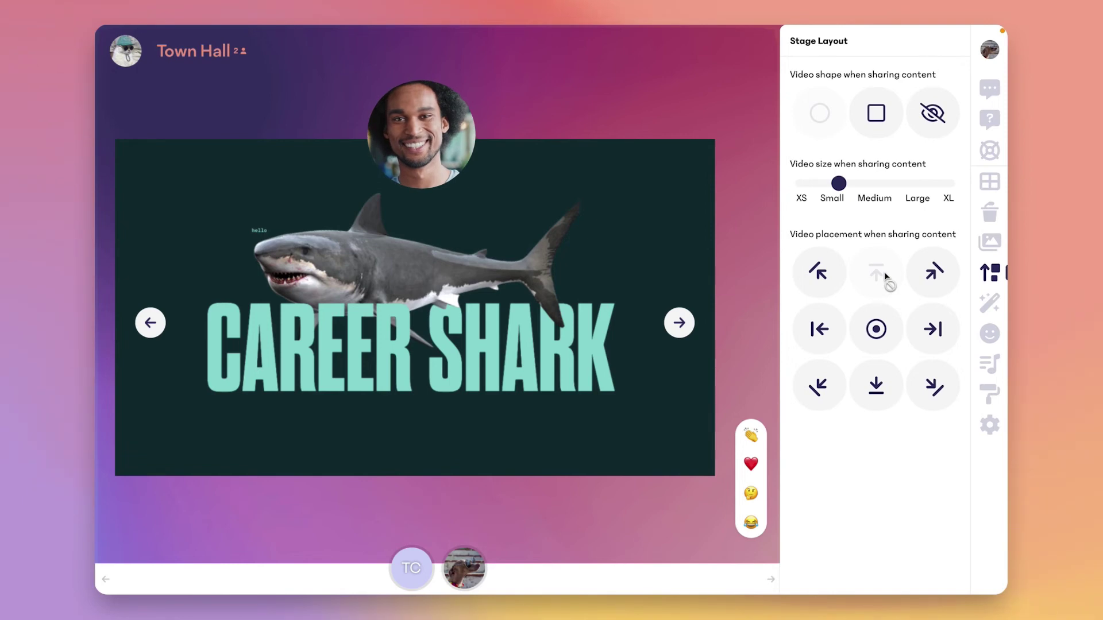
Step: Enlarge the presenter's video to Large, then hide it while slides are shared
left_click(878, 183)
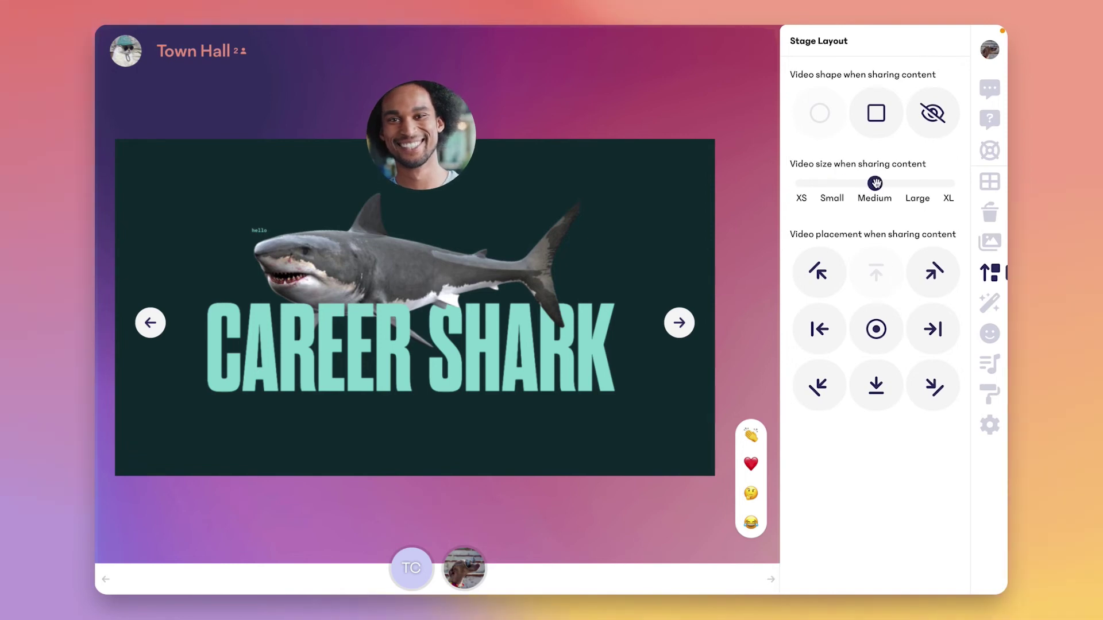
left_click(911, 183)
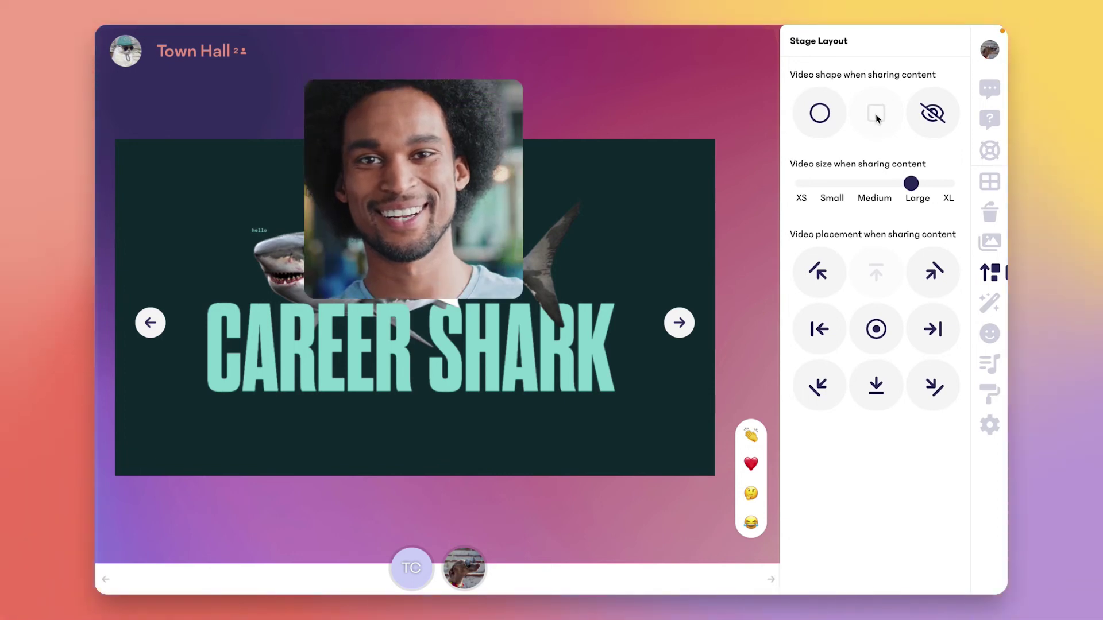
left_click(930, 114)
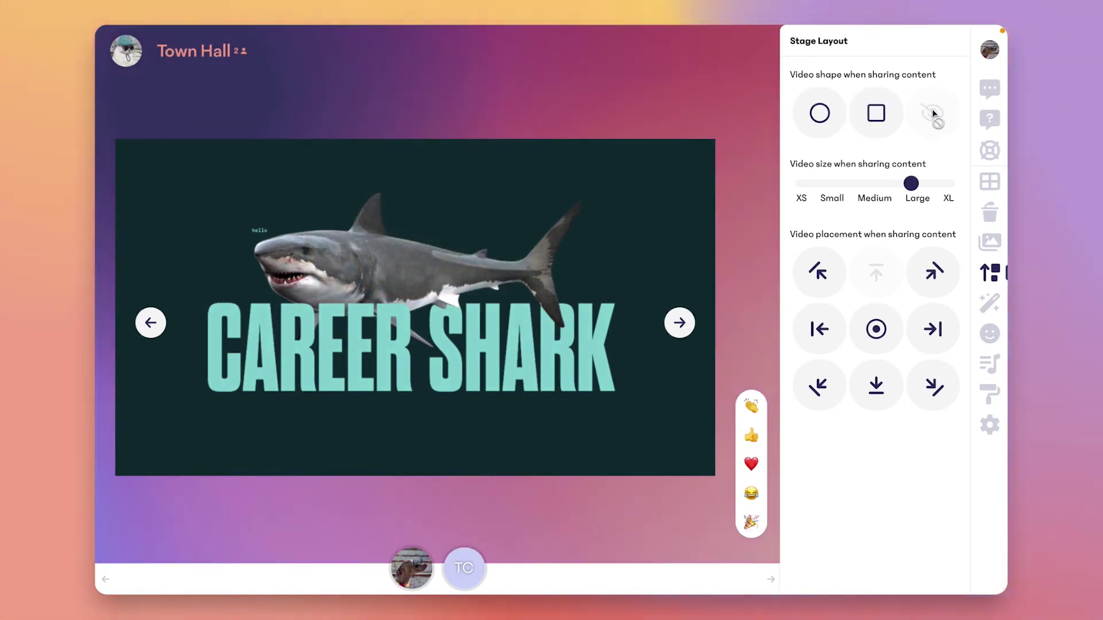
left_click(990, 334)
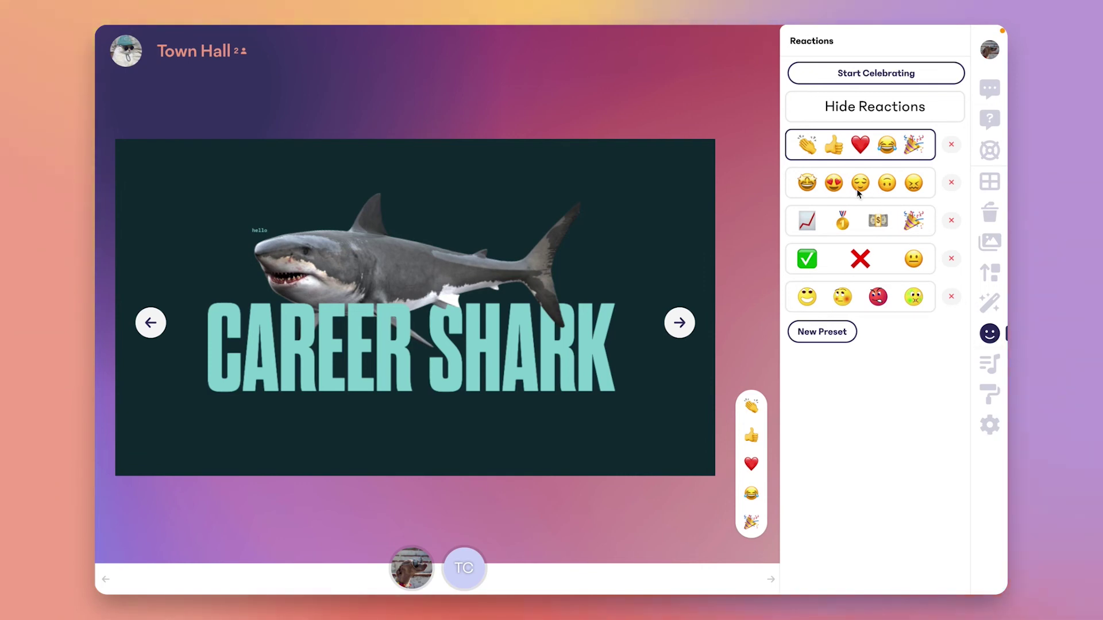
Step: Switch the audience reactions to the fifth preset of four face emojis
left_click(873, 183)
left_click(866, 260)
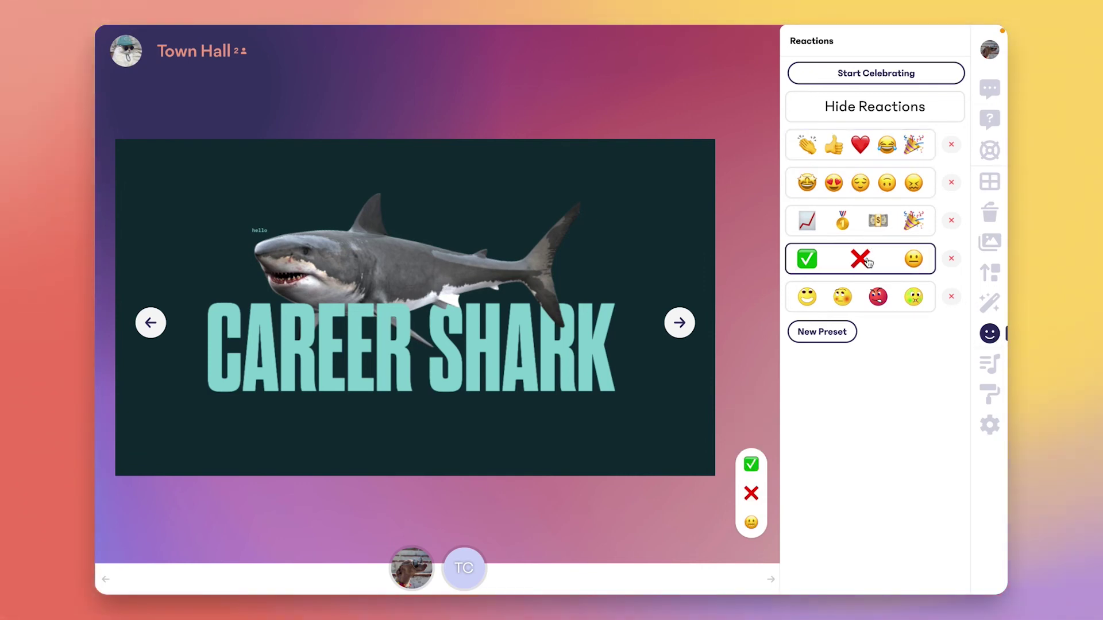
left_click(871, 294)
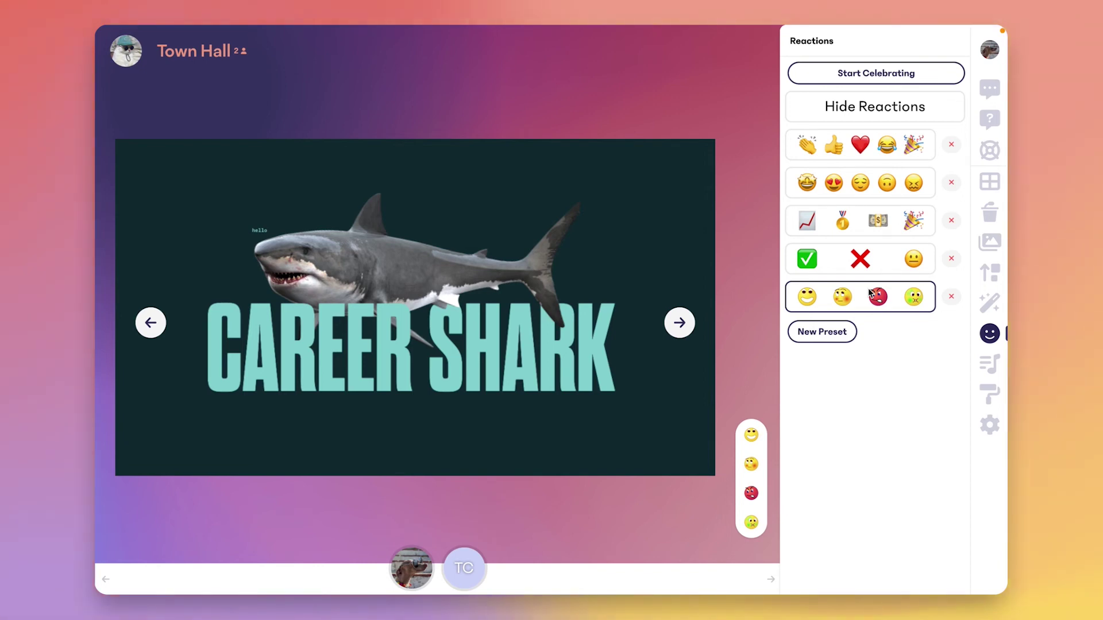
Step: Start and then stop a brief confetti celebration on stage
left_click(871, 78)
left_click(871, 78)
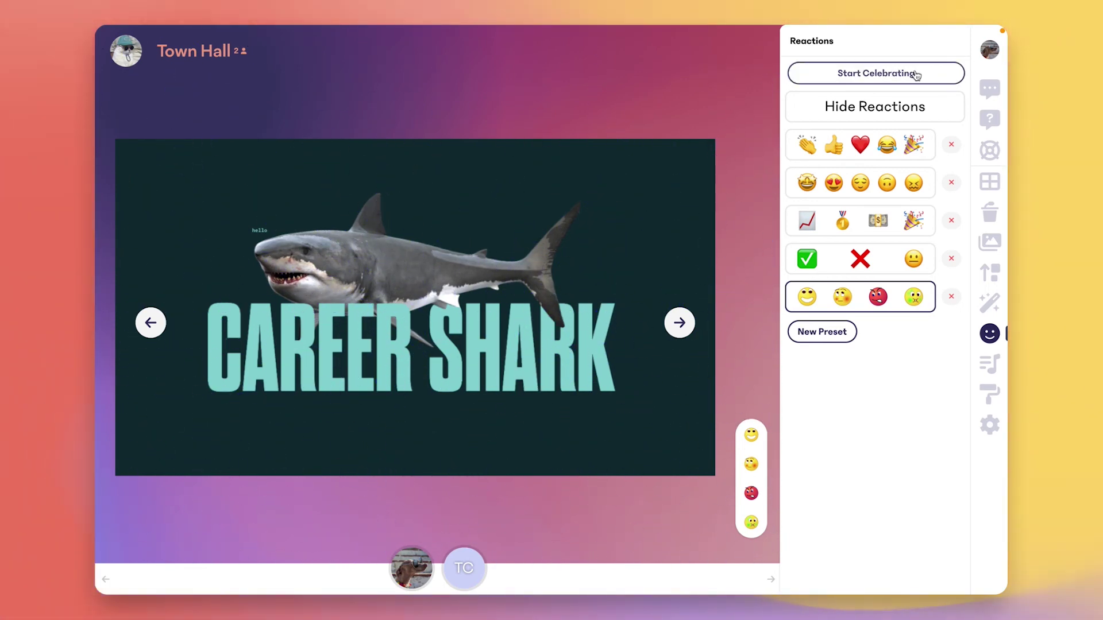
left_click(988, 363)
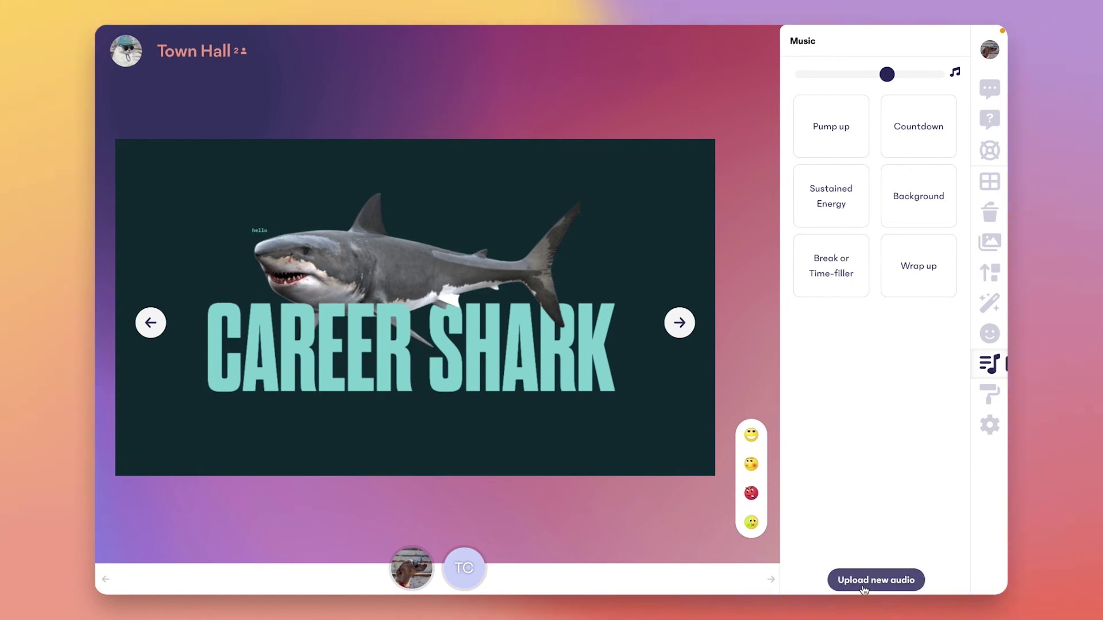
Step: Play the Background music track during the Town Hall event
left_click(908, 213)
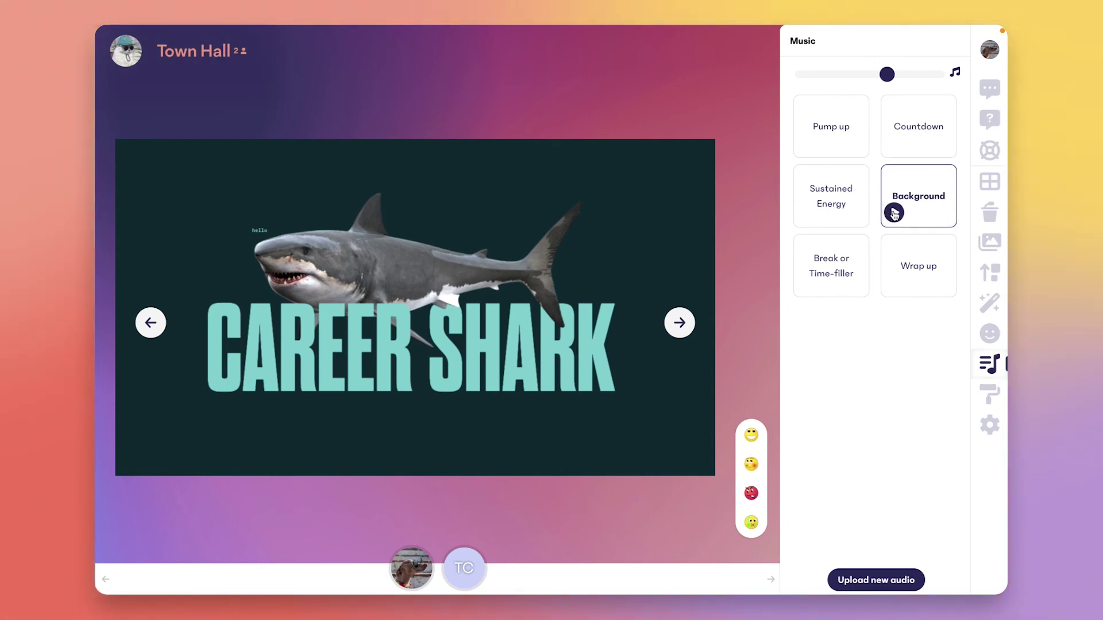
Step: Set the event title colour to the slide's dark teal using the eyedropper, and save
left_click(988, 394)
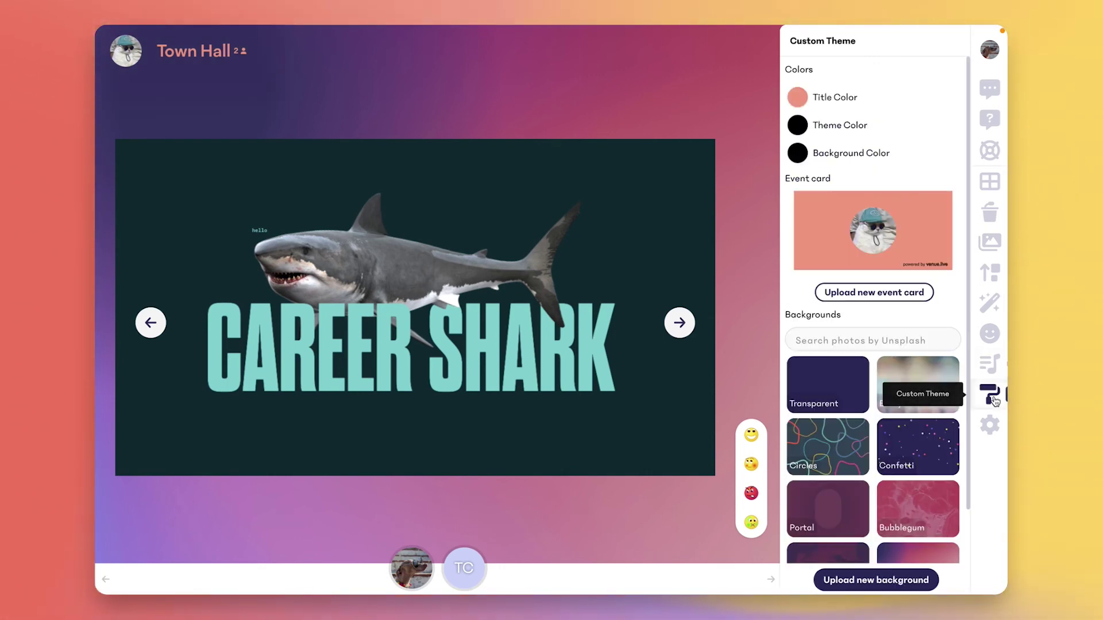
left_click(802, 99)
left_click(802, 211)
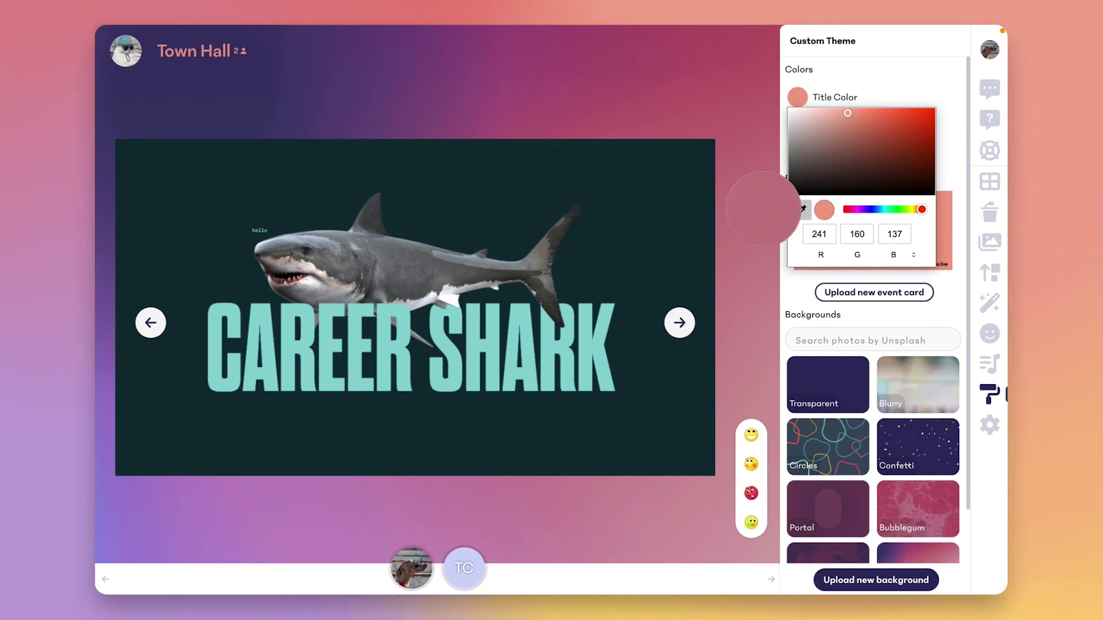
left_click(684, 205)
left_click(923, 70)
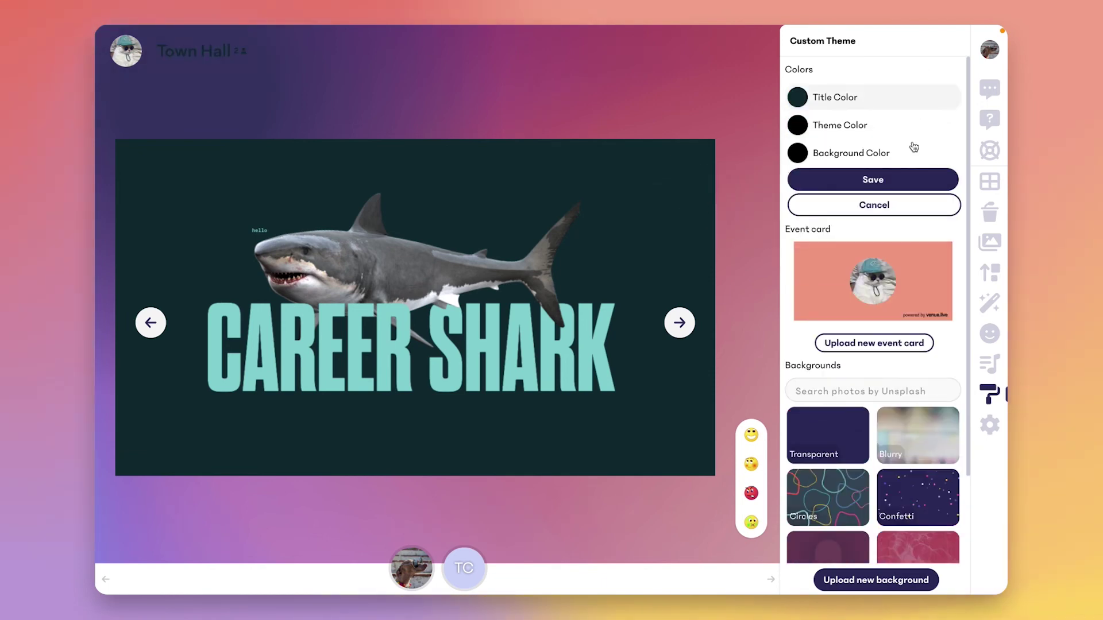
left_click(888, 179)
Step: Upload gradyant.png and apply it as the stage background
left_click(876, 580)
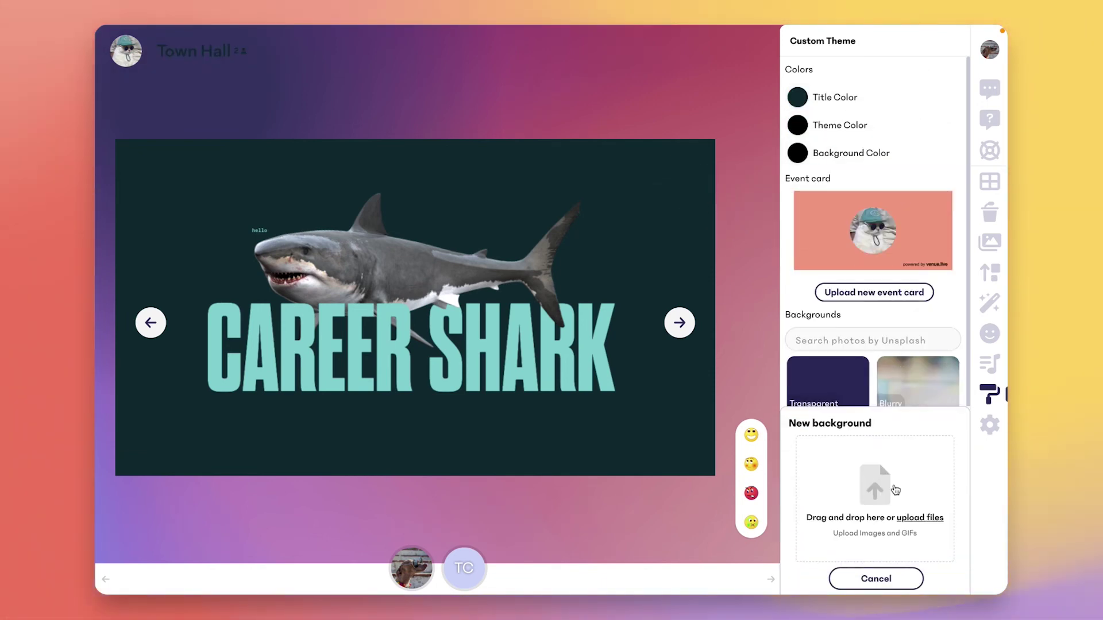
left_click(879, 461)
left_click(352, 235)
left_click(769, 433)
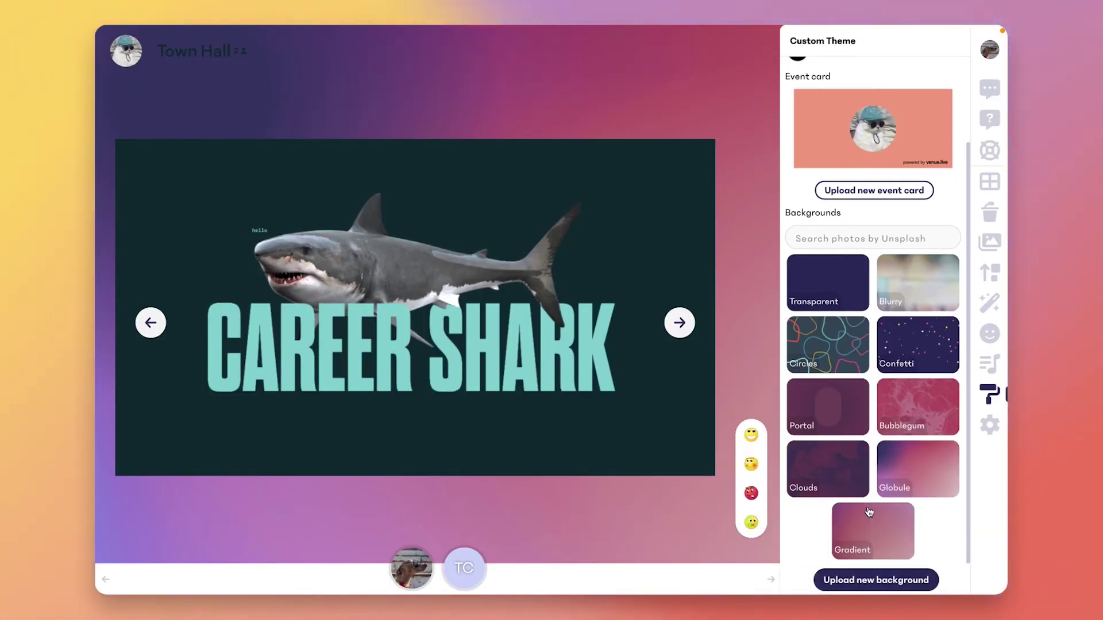
left_click(915, 527)
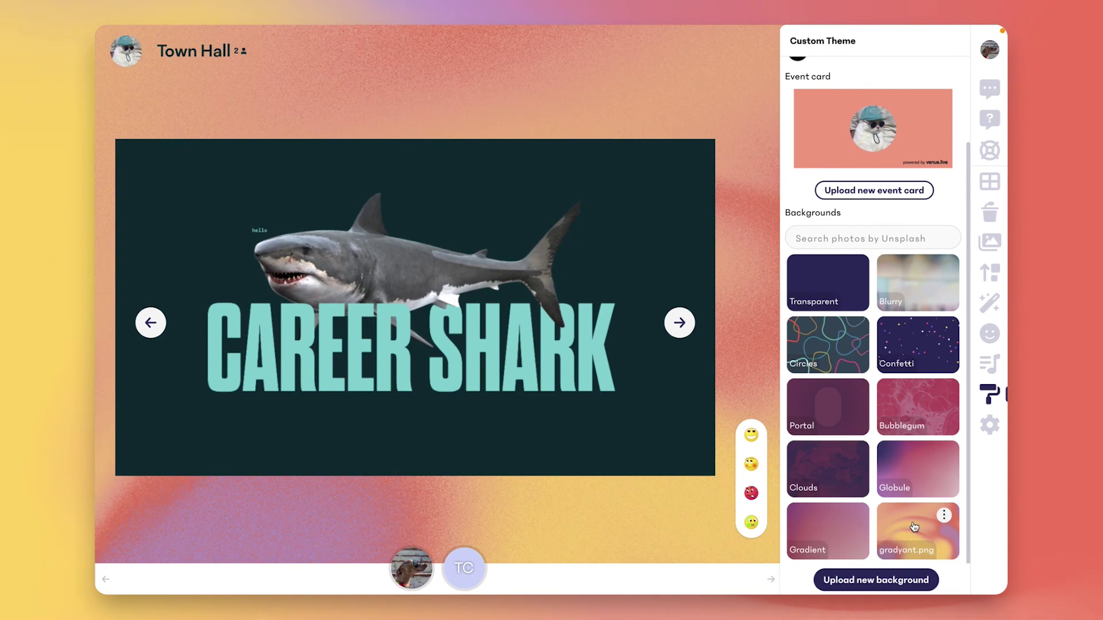